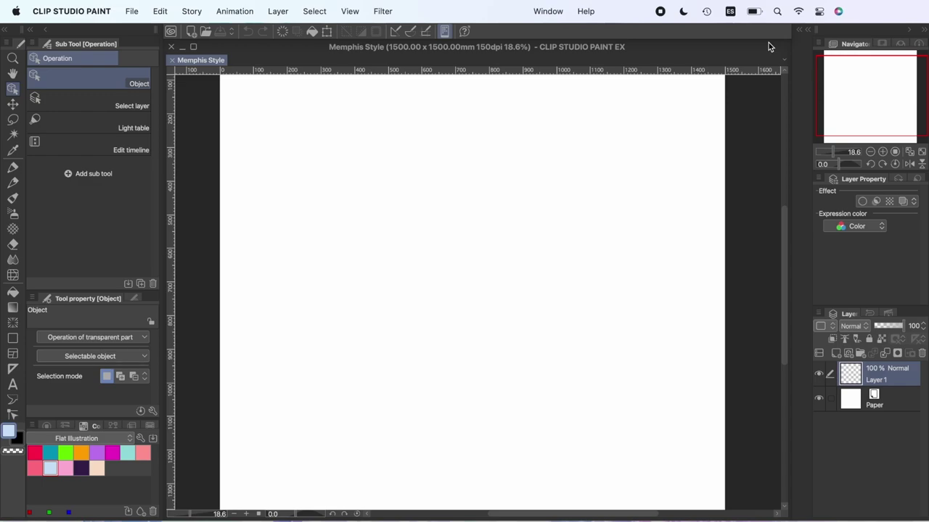
# Connect the smartphone companion and fill two small square swatches on the canvas with the sampled yellow and pink
pyautogui.click(446, 32)
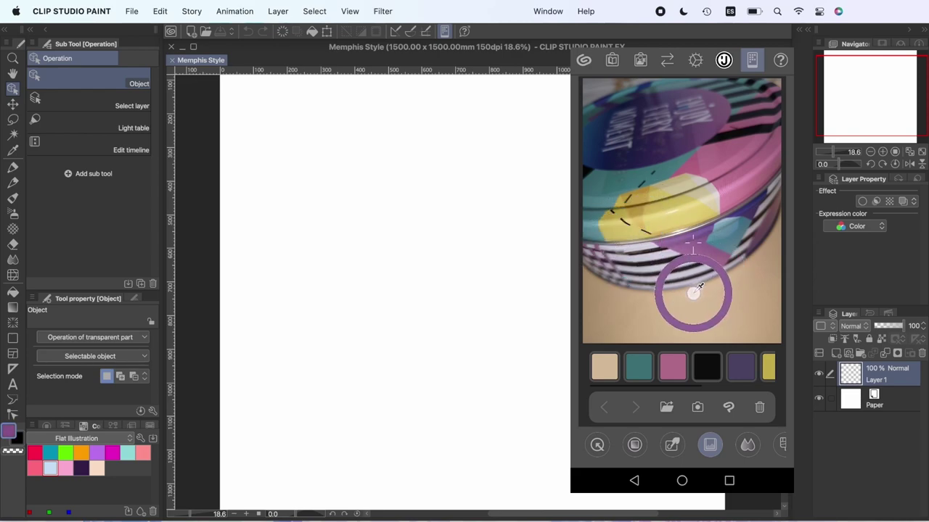
pyautogui.press('m')
pyautogui.moveTo(234, 207); pyautogui.dragTo(267, 275)
pyautogui.hotkey('alt', 'BackSpace')
pyautogui.press('super+d')
pyautogui.hotkey('alt', 'BackSpace')
pyautogui.press('super+d')
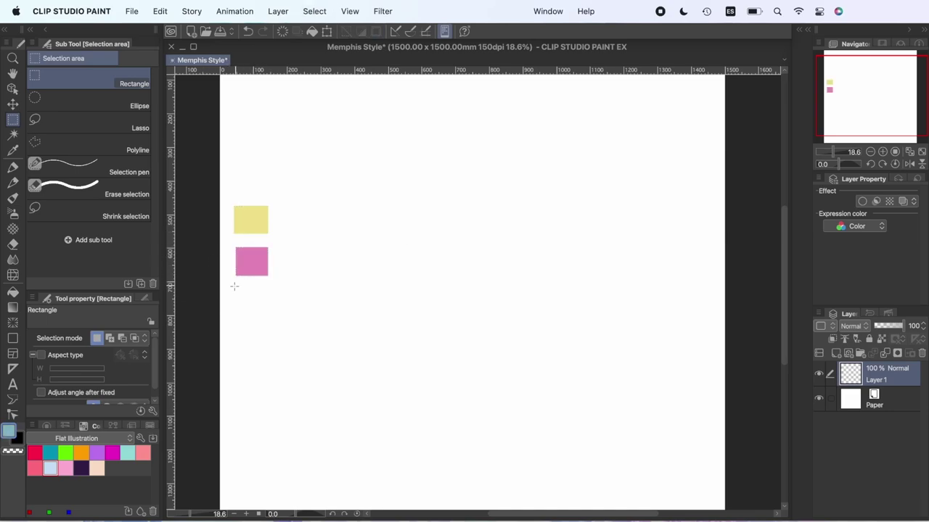
# Fill four more small square swatches below the pink one with the sampled teal, purple, black and off-white
pyautogui.moveTo(266, 321); pyautogui.dragTo(272, 437)
pyautogui.hotkey('alt', 'BackSpace')
pyautogui.press('super+d')
pyautogui.hotkey('alt', 'BackSpace')
pyautogui.press('super+d')
pyautogui.hotkey('alt', 'BackSpace')
pyautogui.press('super+d')
pyautogui.hotkey('alt', 'BackSpace')
pyautogui.press('super+d')
# Create a colour set named "Memphis Style" and delete its default colours
pyautogui.click(141, 439)
pyautogui.click(465, 250)
pyautogui.write('Memphis Style')
pyautogui.click(454, 209)
pyautogui.click(153, 512)
pyautogui.click(152, 512)
pyautogui.click(153, 513)
pyautogui.click(153, 512)
pyautogui.click(152, 512)
pyautogui.click(153, 512)
# Sample each of the six canvas swatches with the Eyedropper and add its colour to the Memphis Style colour set
pyautogui.click(13, 151)
pyautogui.click(263, 213)
pyautogui.click(142, 512)
pyautogui.click(251, 260)
pyautogui.click(142, 513)
pyautogui.click(257, 298)
pyautogui.click(140, 511)
pyautogui.click(262, 339)
pyautogui.click(140, 511)
pyautogui.click(254, 383)
pyautogui.click(140, 512)
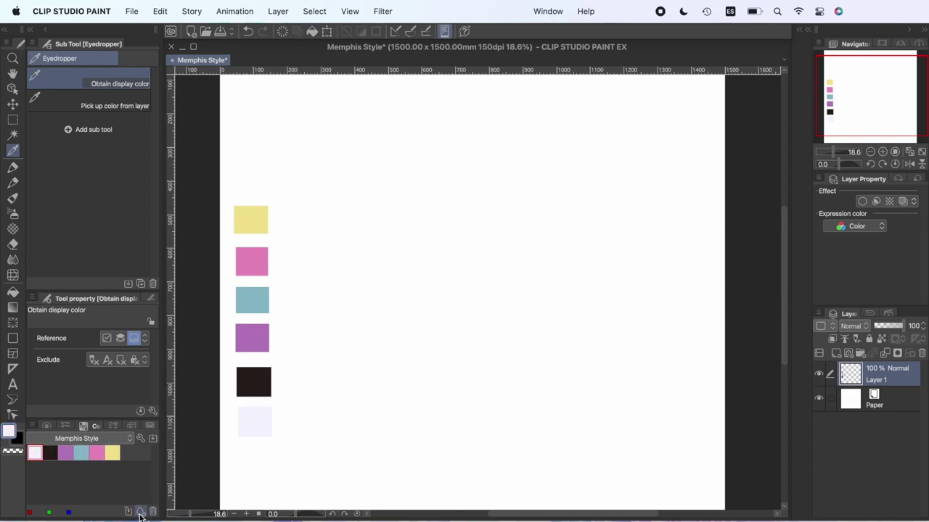
pyautogui.click(140, 511)
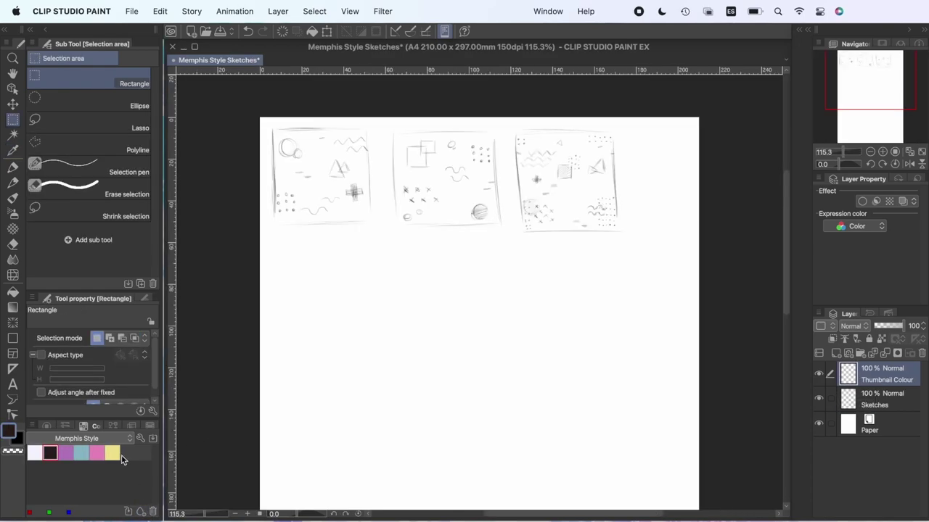
# In the Memphis Style Sketches document, fill a yellow square below the first sketch and place a copy beside it
pyautogui.moveTo(277, 239)
pyautogui.mouseDown()
pyautogui.moveTo(352, 280)
pyautogui.moveTo(367, 328)
pyautogui.mouseUp()
pyautogui.hotkey('alt', 'BackSpace')
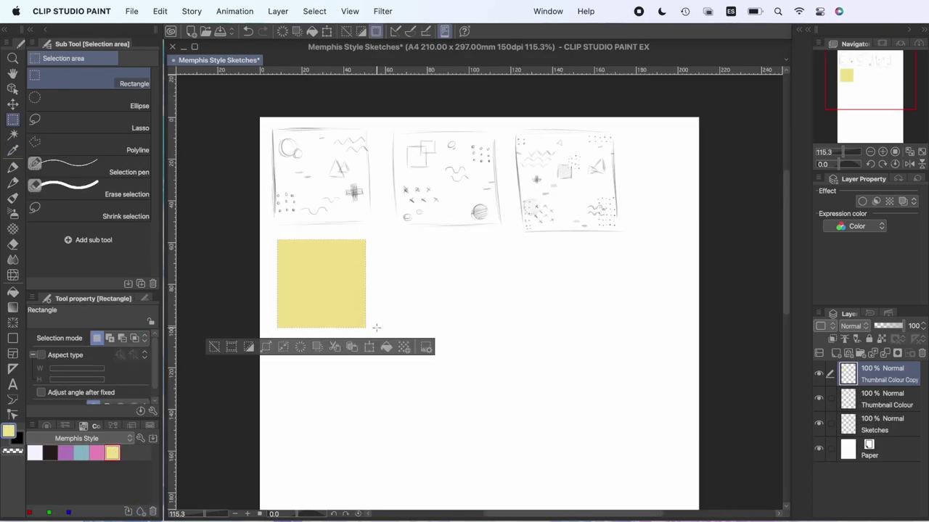
pyautogui.press('super+d')
pyautogui.click(326, 33)
pyautogui.moveTo(311, 268); pyautogui.dragTo(404, 268)
pyautogui.press('Return')
# Paste two more copies of the yellow square and line them up to complete a row of four
pyautogui.press('super+c')
pyautogui.press('super+v')
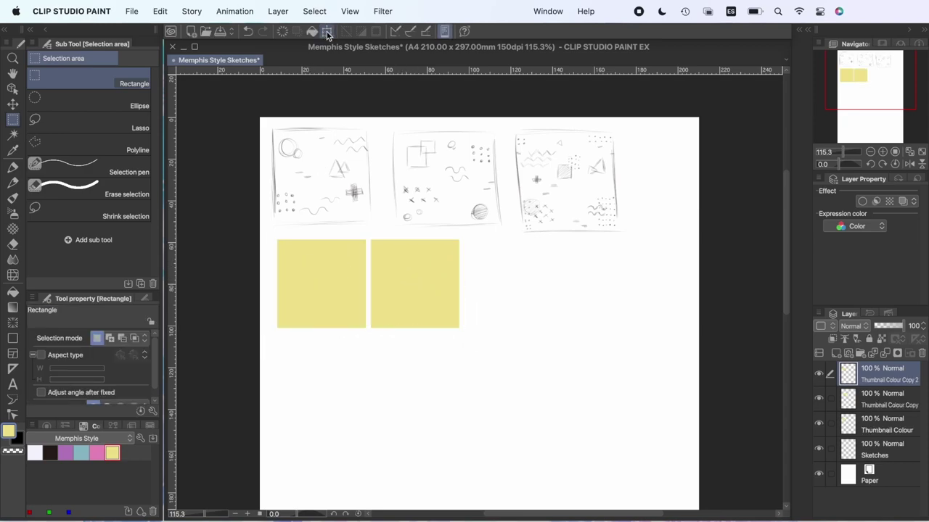
pyautogui.click(326, 33)
pyautogui.moveTo(299, 295); pyautogui.dragTo(486, 294)
pyautogui.press('Return')
pyautogui.press('super+v')
pyautogui.click(326, 32)
pyautogui.moveTo(316, 259); pyautogui.dragTo(595, 259)
pyautogui.press('Return')
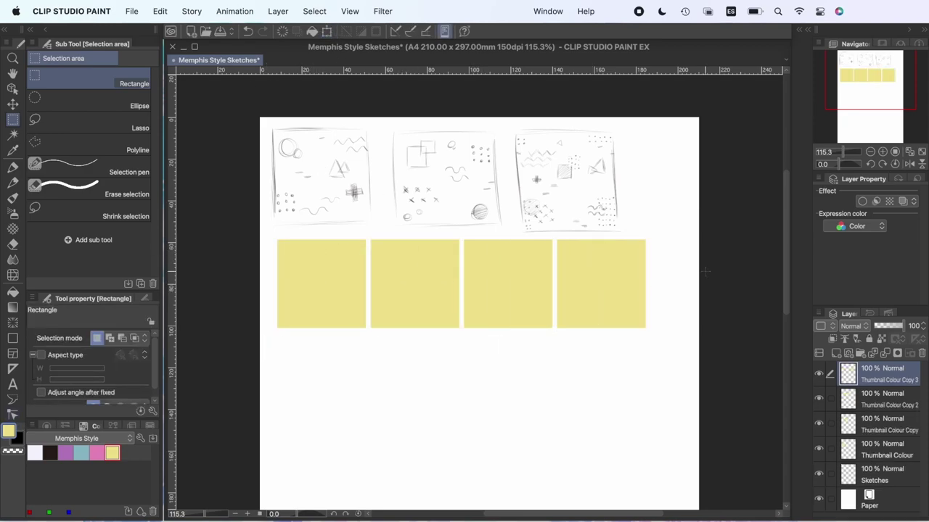
# Convert the second square in the row to pink
pyautogui.keyDown('shift'); pyautogui.click(884, 456); pyautogui.keyUp('shift')
pyautogui.click(885, 425)
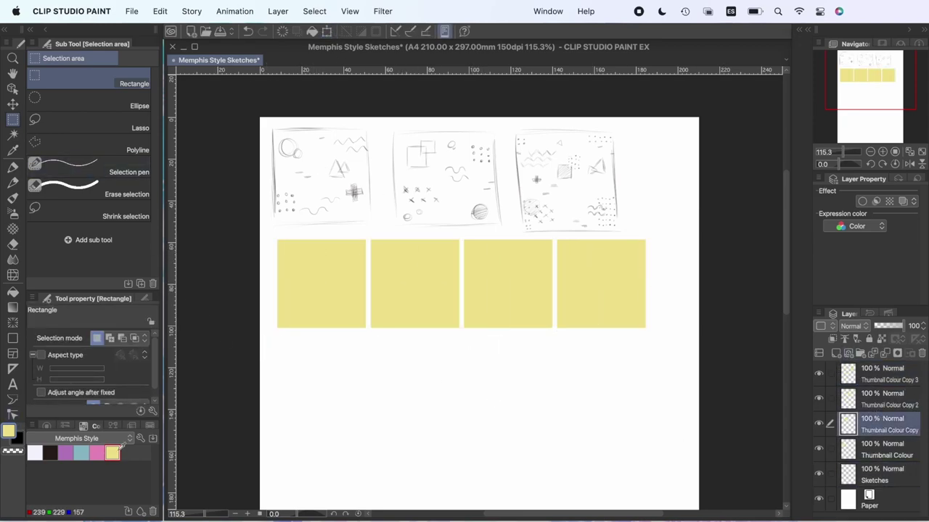
pyautogui.click(160, 11)
pyautogui.click(218, 238)
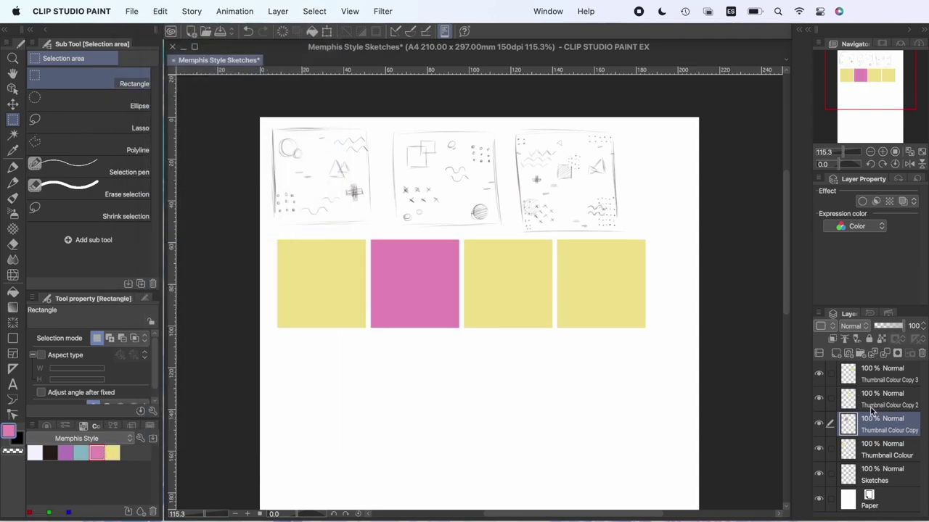
# Convert the third square to teal and the fourth square to purple
pyautogui.click(889, 399)
pyautogui.click(81, 453)
pyautogui.click(160, 11)
pyautogui.click(253, 234)
pyautogui.click(889, 374)
pyautogui.click(66, 452)
pyautogui.click(160, 11)
pyautogui.click(255, 234)
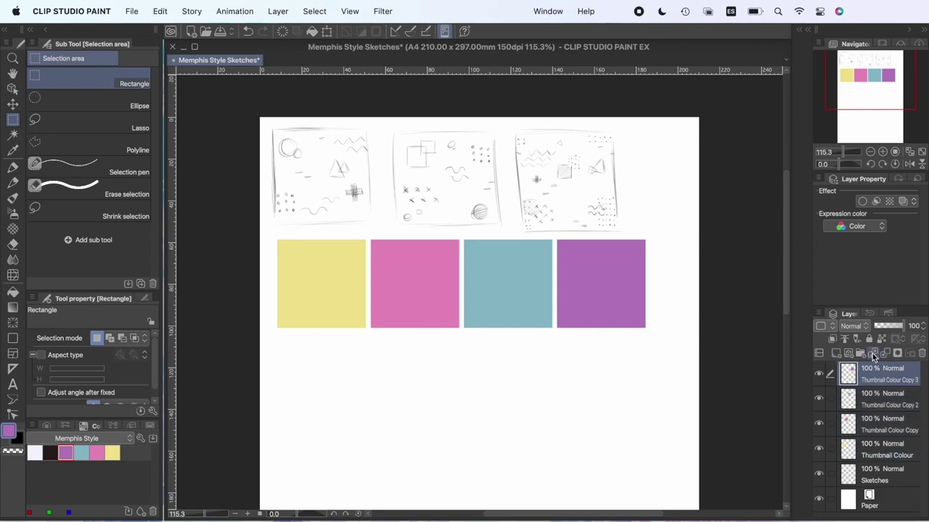
# Merge the four squares into the Thumbnail Colour layer and place a duplicate of the row below it
pyautogui.click(886, 351)
pyautogui.click(886, 352)
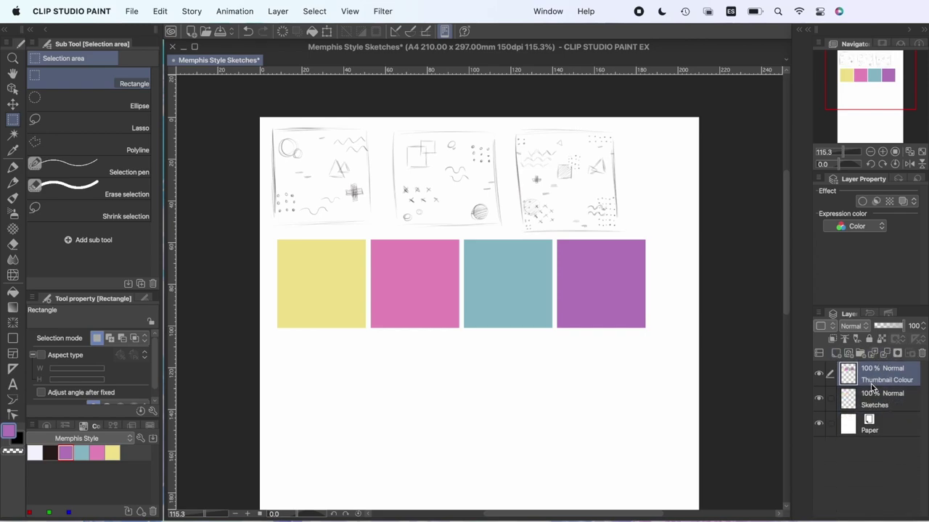
pyautogui.click(326, 31)
pyautogui.moveTo(435, 292); pyautogui.dragTo(421, 379)
pyautogui.click(502, 448)
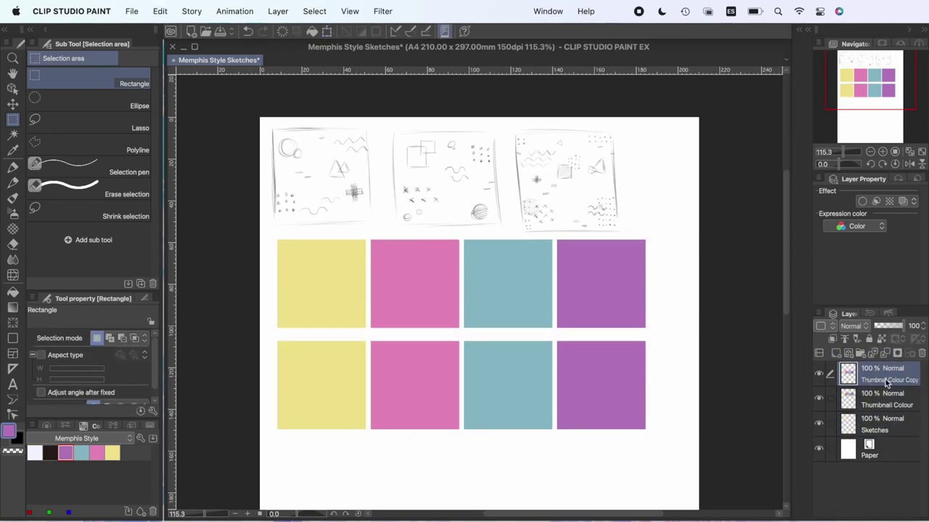
# Paste another copy of the coloured row and place it below the second row
pyautogui.press('super+c')
pyautogui.press('super+v')
pyautogui.scroll(-3, 487, 267)
pyautogui.click(326, 31)
pyautogui.moveTo(539, 302); pyautogui.dragTo(539, 394)
pyautogui.click(513, 454)
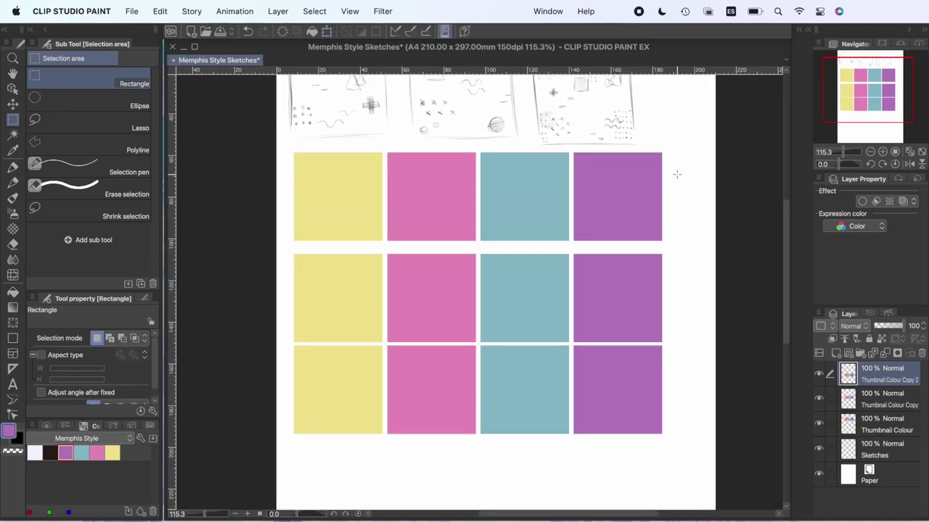
# Nudge the second and third rows up to even out the gaps between the three rows
pyautogui.click(891, 403)
pyautogui.click(326, 33)
pyautogui.press('Up')
pyautogui.press('Up')
pyautogui.press('Return')
pyautogui.click(867, 375)
pyautogui.click(328, 33)
pyautogui.press('Up')
pyautogui.press('Up')
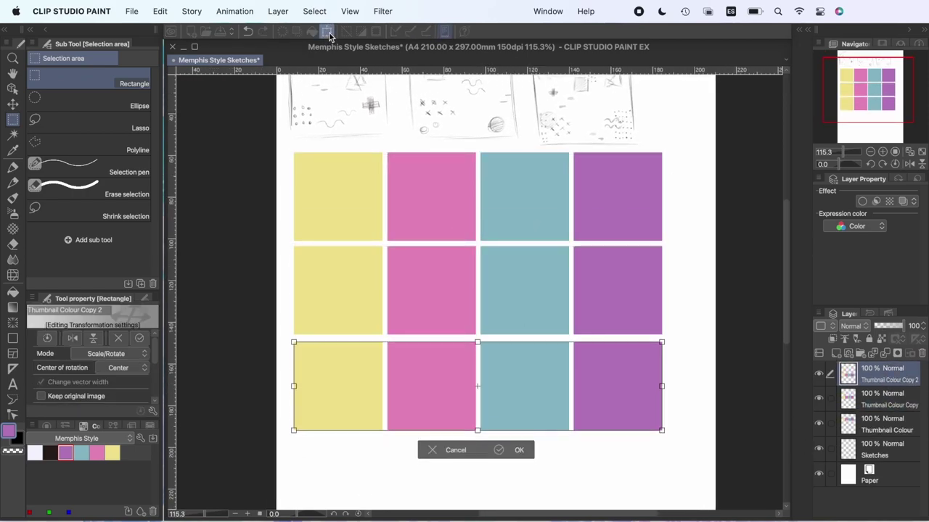
pyautogui.press('Return')
# Merge the three rows into the Thumbnail Colour layer and lock that layer
pyautogui.click(883, 354)
pyautogui.click(883, 354)
pyautogui.scroll(2, 442, 299)
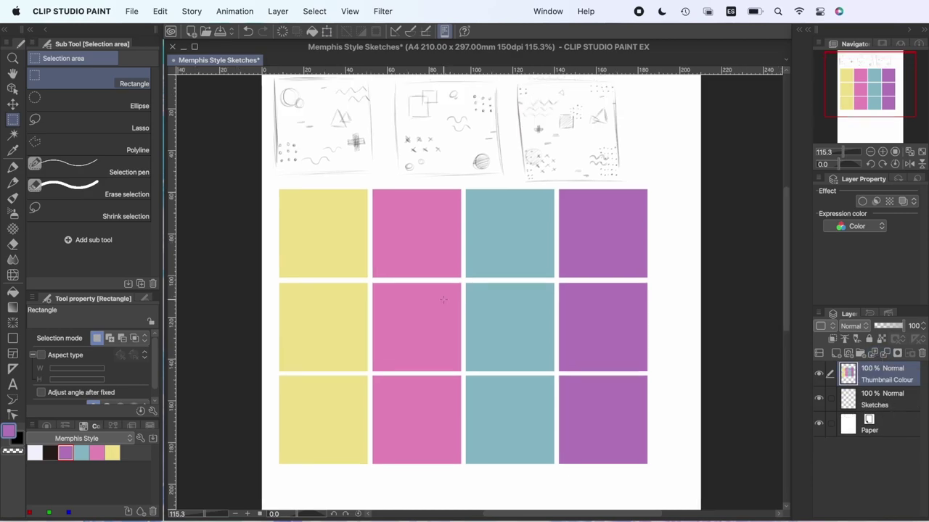
pyautogui.scroll(4, 373, 276)
pyautogui.scroll(3, 373, 276)
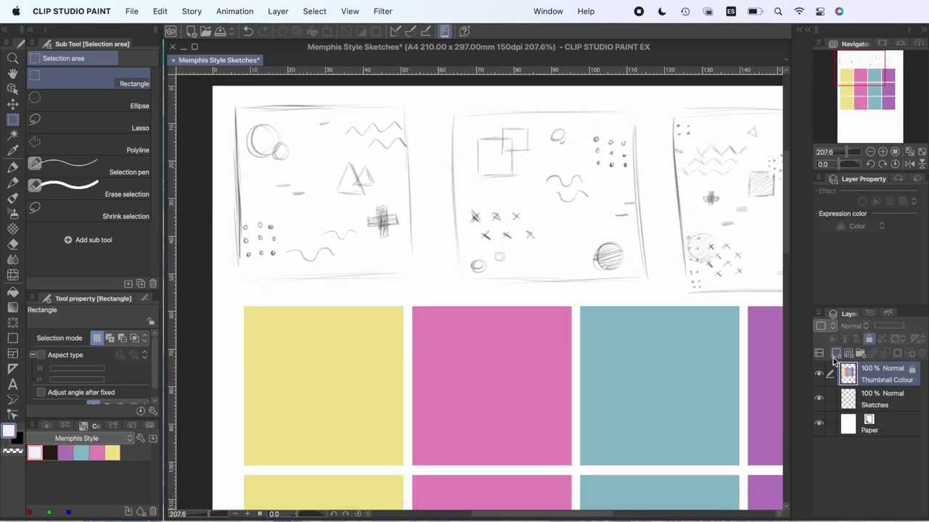
# On a new layer, draw a black circle outline and a smaller overlapping purple one in the first yellow square
pyautogui.click(836, 353)
pyautogui.press('u')
pyautogui.click(66, 228)
pyautogui.moveTo(269, 341)
pyautogui.mouseDown()
pyautogui.moveTo(291, 365)
pyautogui.moveTo(281, 341)
pyautogui.mouseUp()
pyautogui.press('super+t')
pyautogui.press('Return')
pyautogui.click(65, 453)
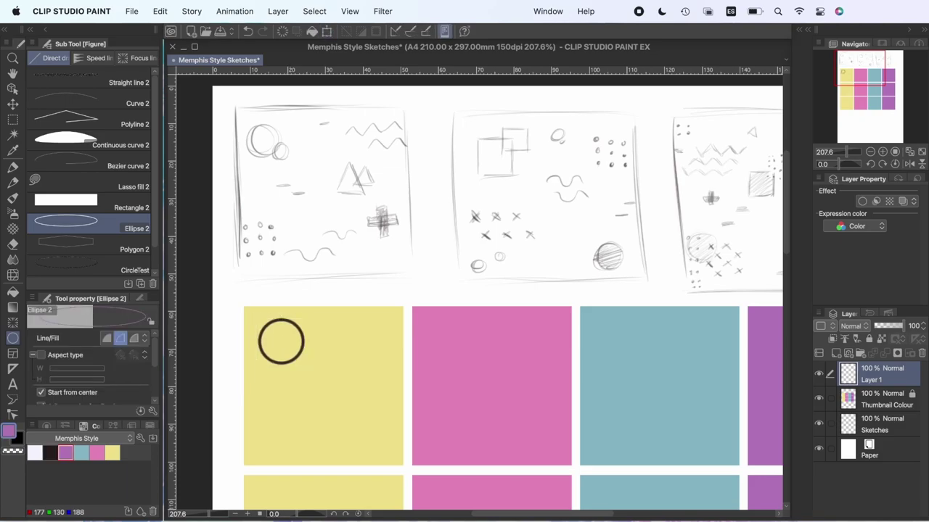
# Draw two off-white zigzags with Polyline, then a teal triangle outline overlapped by a smaller pink one in the yellow square
pyautogui.click(35, 453)
pyautogui.click(89, 120)
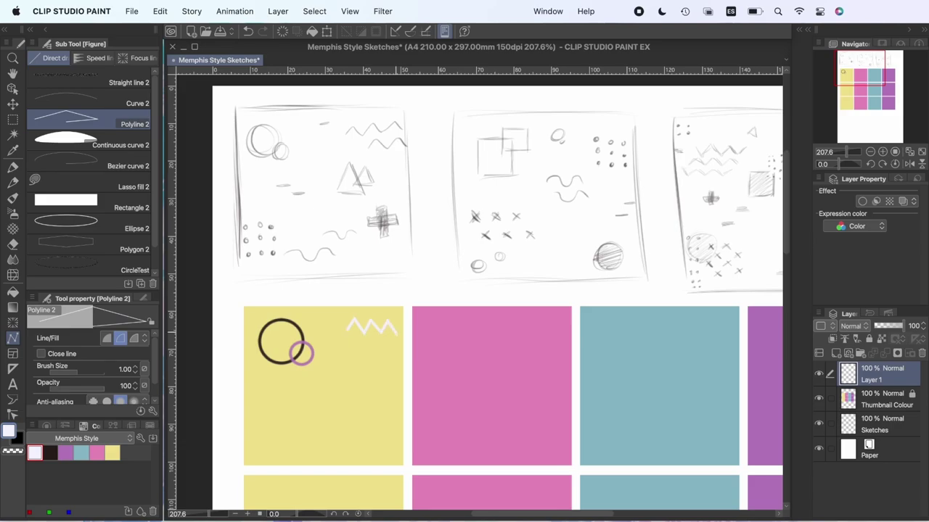
pyautogui.click(82, 453)
pyautogui.click(341, 392)
pyautogui.click(96, 453)
# Add a three-by-three grid of teal dots in the yellow square's lower-left corner
pyautogui.click(50, 453)
pyautogui.click(81, 453)
pyautogui.click(88, 223)
pyautogui.click(107, 339)
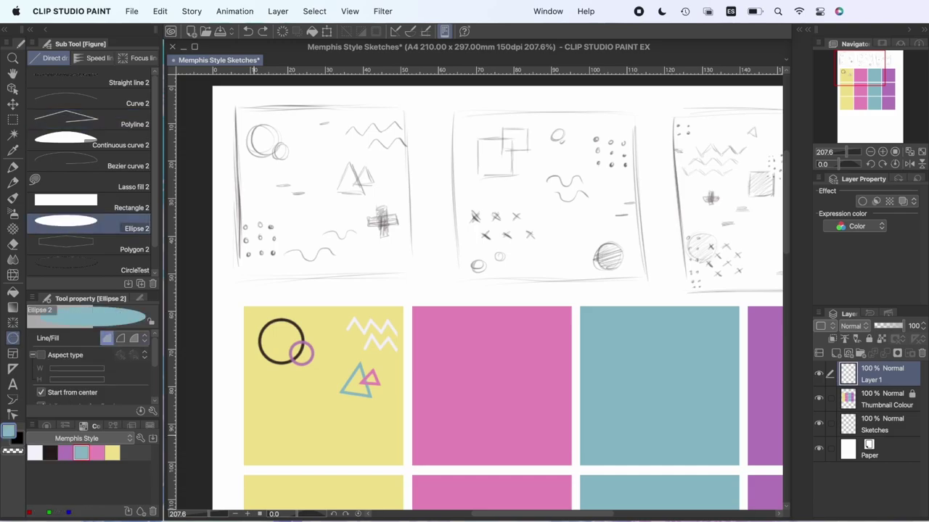
pyautogui.press('p')
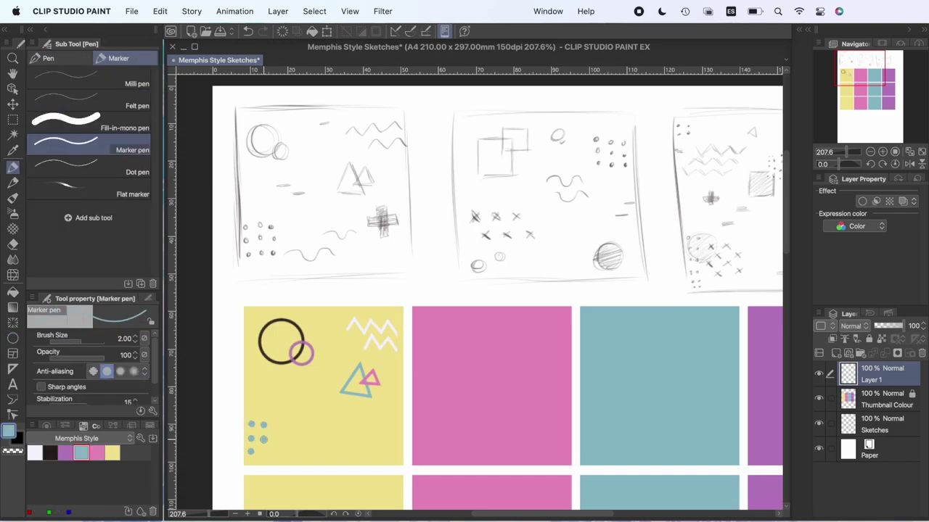
# Draw two black wavy lines along the yellow square's lower edge with the Marker pen at brush size 1
pyautogui.click(50, 453)
pyautogui.click(124, 339)
pyautogui.write('1')
pyautogui.press('Return')
pyautogui.moveTo(298, 455); pyautogui.dragTo(311, 453)
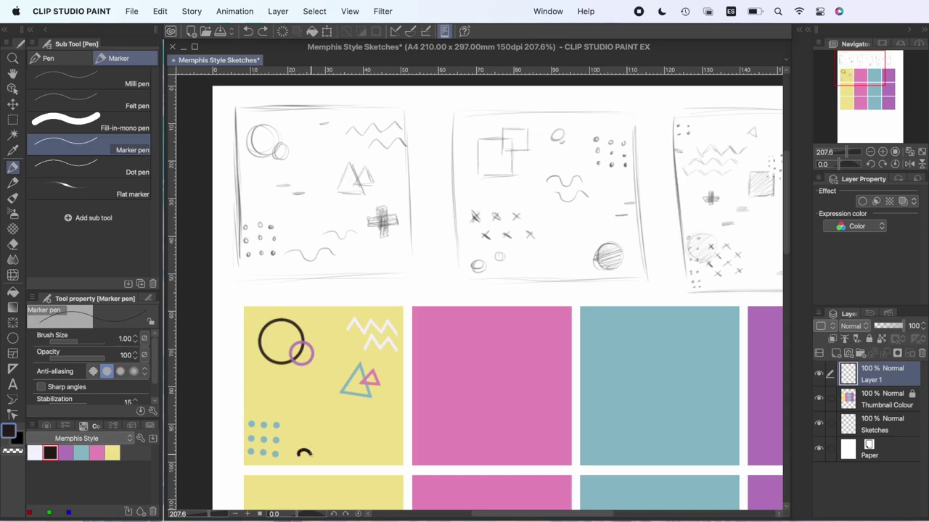
# Draw two small pink rectangles, a purple rectangle and an off-white plus sign in the yellow square with the Rectangle tool
pyautogui.click(97, 454)
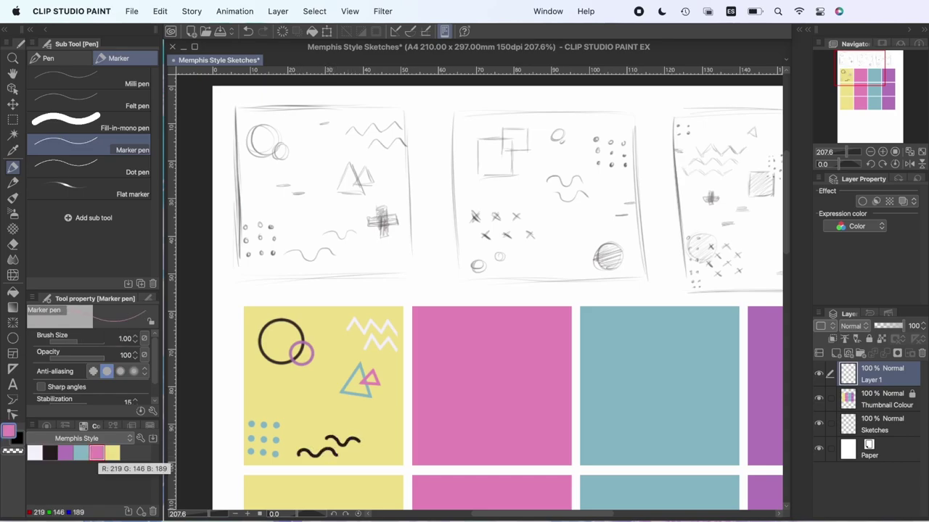
pyautogui.press('u')
pyautogui.click(89, 204)
pyautogui.moveTo(277, 383); pyautogui.dragTo(295, 390)
pyautogui.click(66, 453)
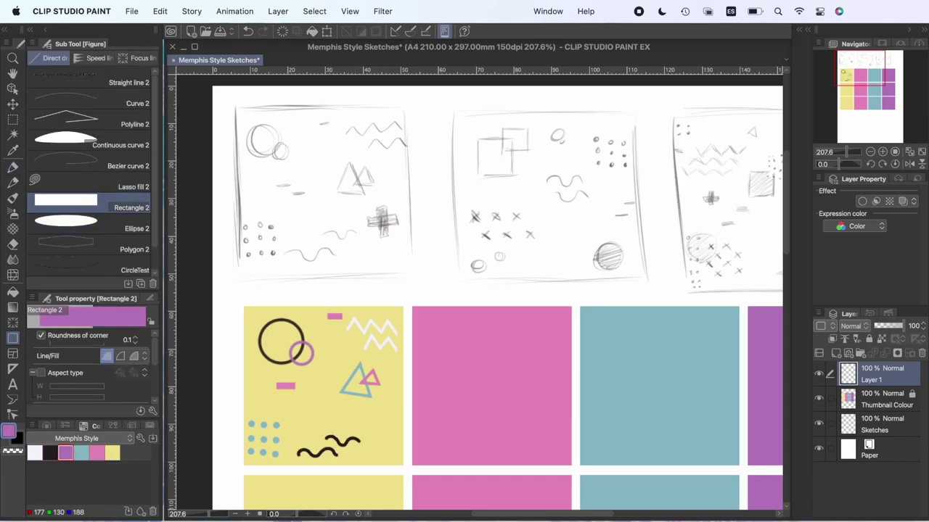
pyautogui.click(34, 452)
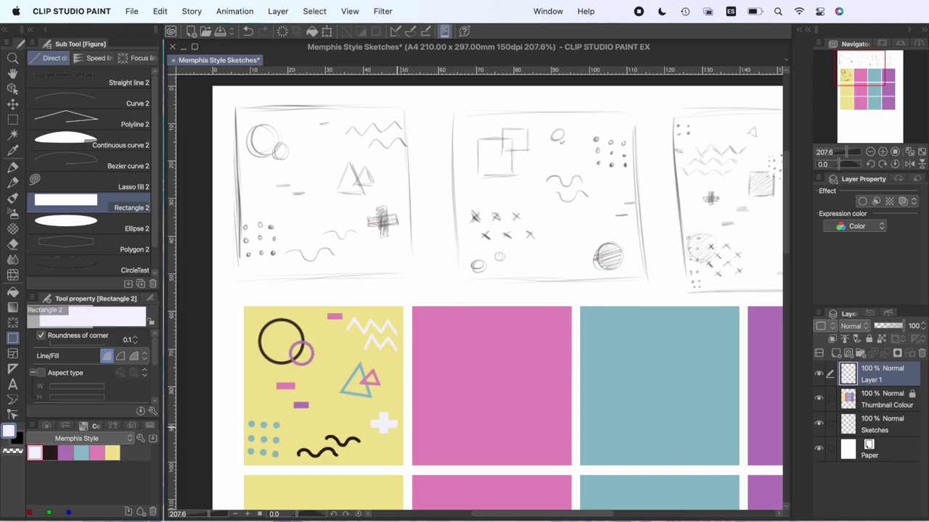
# Paste a copy of the shapes layer and move it onto the pink square in the top row
pyautogui.press('super+v')
pyautogui.press('super+t')
pyautogui.moveTo(323, 386); pyautogui.dragTo(493, 386)
pyautogui.press('Return')
# Recolour the copied pink rectangles and small triangle on the pink square yellow, using Fill with tolerance 10
pyautogui.click(121, 367)
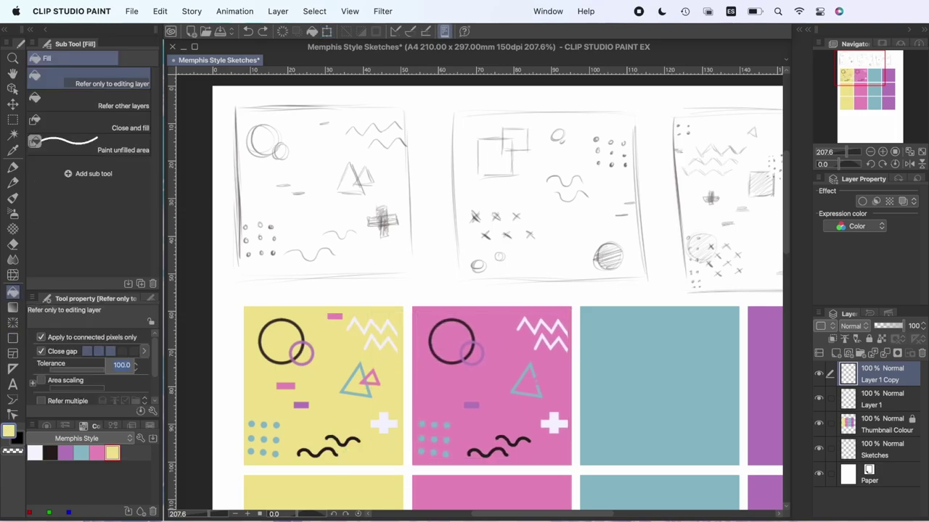
pyautogui.write('25')
pyautogui.press('Return')
pyautogui.click(121, 363)
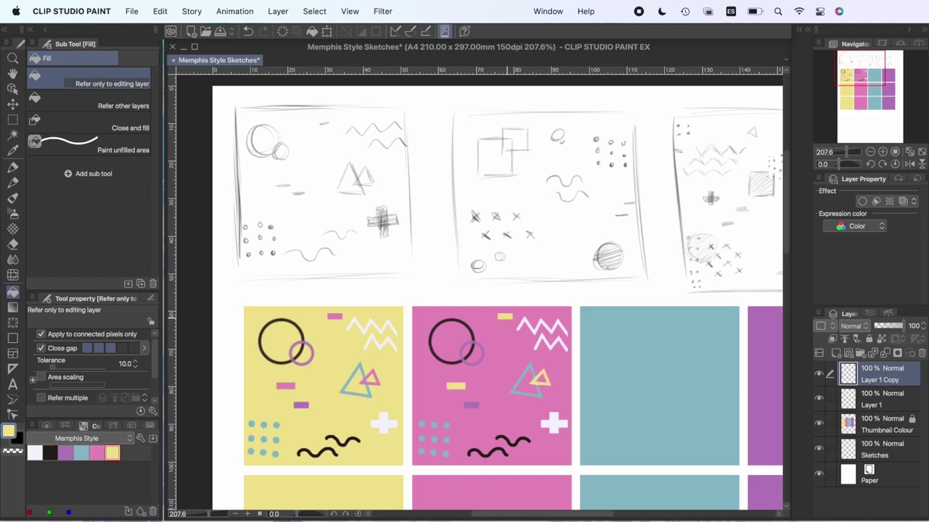
# Duplicate the original shapes on Layer 1 and move the copy onto the teal square in the top row
pyautogui.click(844, 410)
pyautogui.press('super+c')
pyautogui.press('super+v')
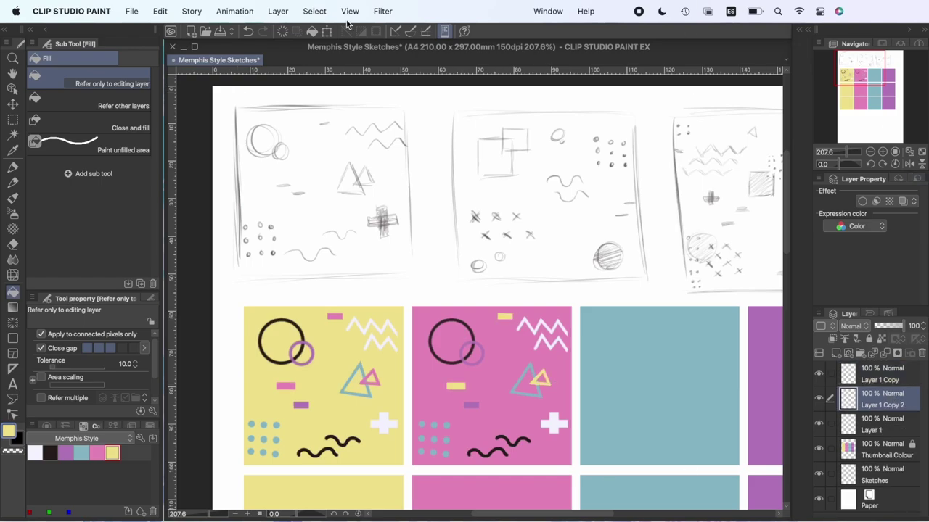
pyautogui.click(331, 32)
pyautogui.hotkey('shift', 'Right')
pyautogui.hotkey('shift', 'Right')
pyautogui.hotkey('shift', 'Right')
pyautogui.hotkey('shift', 'Right')
pyautogui.hotkey('shift', 'Right')
pyautogui.hotkey('shift', 'Right')
pyautogui.hotkey('shift', 'Right')
pyautogui.hotkey('shift', 'Right')
pyautogui.hotkey('shift', 'Right')
pyautogui.hotkey('shift', 'Right')
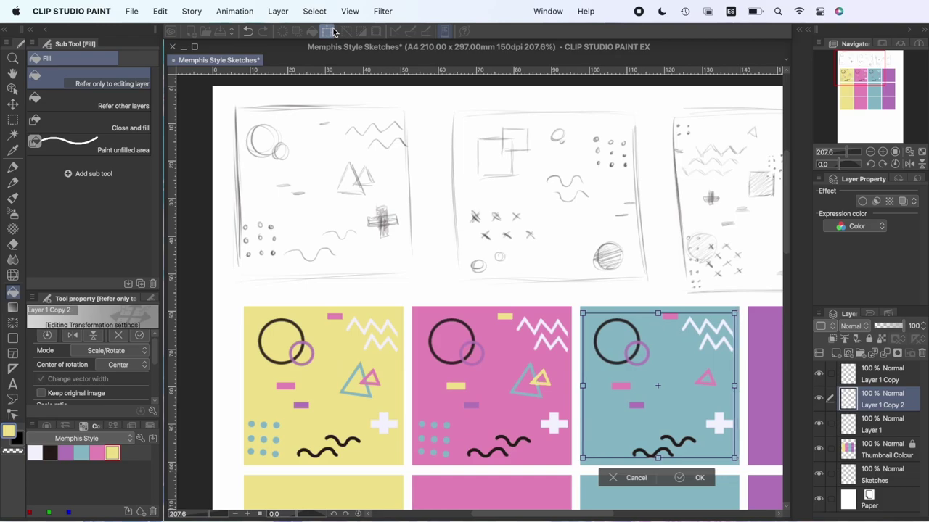
pyautogui.press('Return')
# Recolour the copied dots and large triangle on the teal square yellow, converting the selected dots to the drawing colour
pyautogui.hscroll(10, 479, 290)
pyautogui.scroll(-3, 479, 290)
pyautogui.click(13, 119)
pyautogui.moveTo(409, 355); pyautogui.dragTo(457, 427)
pyautogui.click(159, 11)
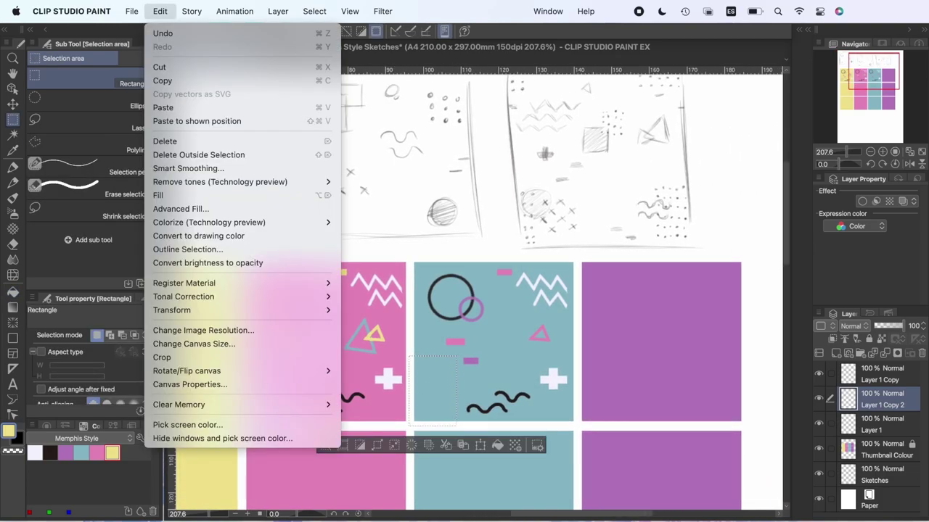
pyautogui.click(243, 237)
pyautogui.press('super+d')
pyautogui.press('g')
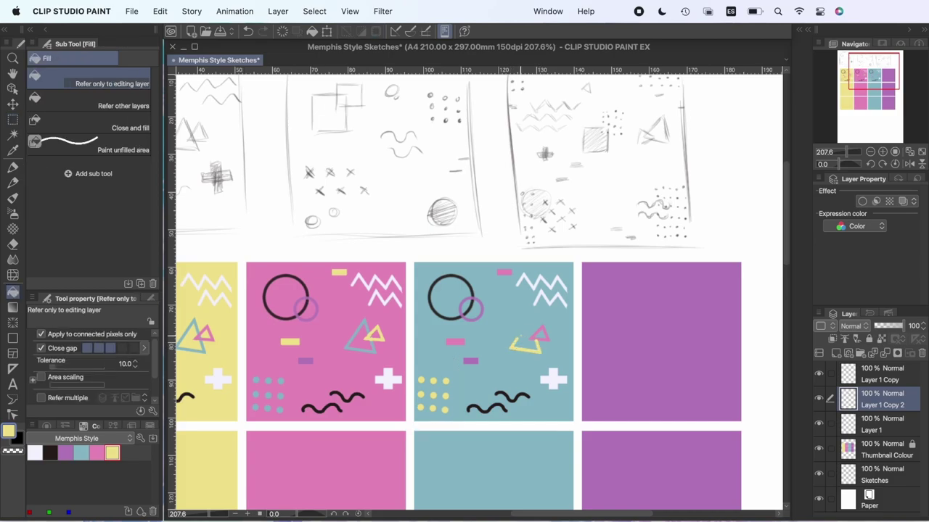
# Duplicate the original shapes on Layer 1, move the copy onto the purple square in the top row, and recolour its purple shapes yellow
pyautogui.click(881, 437)
pyautogui.press('super+c')
pyautogui.press('super+v')
pyautogui.click(324, 33)
pyautogui.hotkey('shift', 'Right')
pyautogui.hotkey('shift', 'Right')
pyautogui.hotkey('shift', 'Right')
pyautogui.hotkey('shift', 'Right')
pyautogui.hotkey('shift', 'Right')
pyautogui.hotkey('shift', 'Right')
pyautogui.hotkey('shift', 'Right')
pyautogui.hotkey('shift', 'Right')
pyautogui.hotkey('shift', 'Right')
pyautogui.hotkey('shift', 'Right')
pyautogui.hotkey('shift', 'Right')
pyautogui.hotkey('shift', 'Right')
pyautogui.hotkey('shift', 'Right')
pyautogui.hotkey('shift', 'Right')
pyautogui.hotkey('shift', 'Right')
pyautogui.hotkey('shift', 'Right')
pyautogui.hotkey('shift', 'Right')
pyautogui.hotkey('shift', 'Right')
pyautogui.hotkey('shift', 'Right')
pyautogui.hotkey('shift', 'Right')
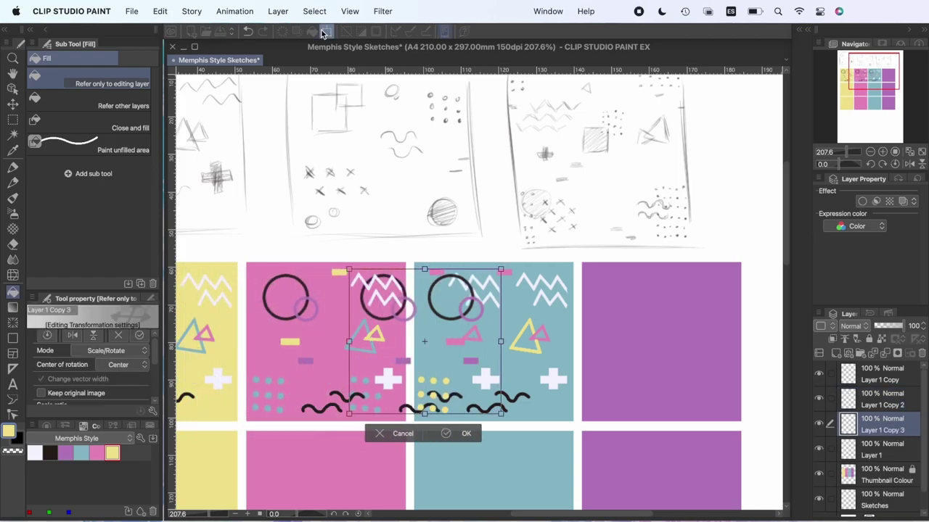
pyautogui.hotkey('shift', 'Right')
pyautogui.hotkey('shift', 'Right')
pyautogui.hotkey('shift', 'Right')
pyautogui.hotkey('shift', 'Right')
pyautogui.hotkey('shift', 'Right')
pyautogui.hotkey('shift', 'Right')
pyautogui.hotkey('shift', 'Right')
pyautogui.hotkey('shift', 'Right')
pyautogui.hotkey('shift', 'Right')
pyautogui.hotkey('shift', 'Right')
pyautogui.hotkey('shift', 'Right')
pyautogui.hotkey('shift', 'Right')
pyautogui.hotkey('shift', 'Right')
pyautogui.hotkey('shift', 'Right')
pyautogui.hotkey('shift', 'Right')
pyautogui.hotkey('shift', 'Right')
pyautogui.hotkey('shift', 'Right')
pyautogui.hotkey('shift', 'Right')
pyautogui.hotkey('shift', 'Right')
pyautogui.hotkey('shift', 'Right')
pyautogui.press('Return')
pyautogui.moveTo(471, 334); pyautogui.dragTo(259, 350)
# Merge the shape layers of the four coloured thumbnails into one layer and rename it Thumb01
pyautogui.scroll(-4, 429, 375)
pyautogui.hscroll(-4, 429, 375)
pyautogui.click(857, 370)
pyautogui.click(880, 354)
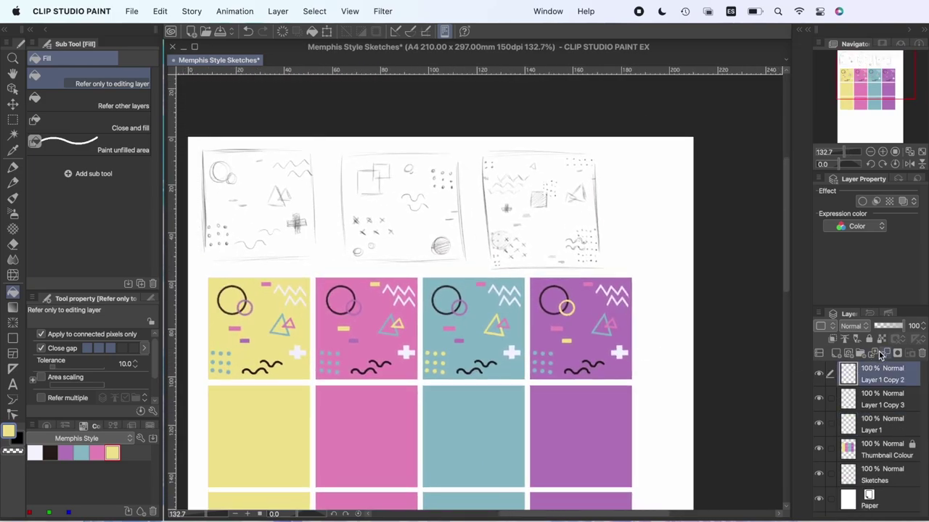
pyautogui.click(873, 355)
pyautogui.click(874, 356)
pyautogui.click(883, 382)
pyautogui.write('Thumb01')
pyautogui.press('Return')
# Add a new layer above Thumb01 and move the Thumb01 shapes down onto the bottom row of coloured squares
pyautogui.click(836, 353)
pyautogui.click(881, 400)
pyautogui.click(327, 31)
pyautogui.scroll(-3, 447, 208)
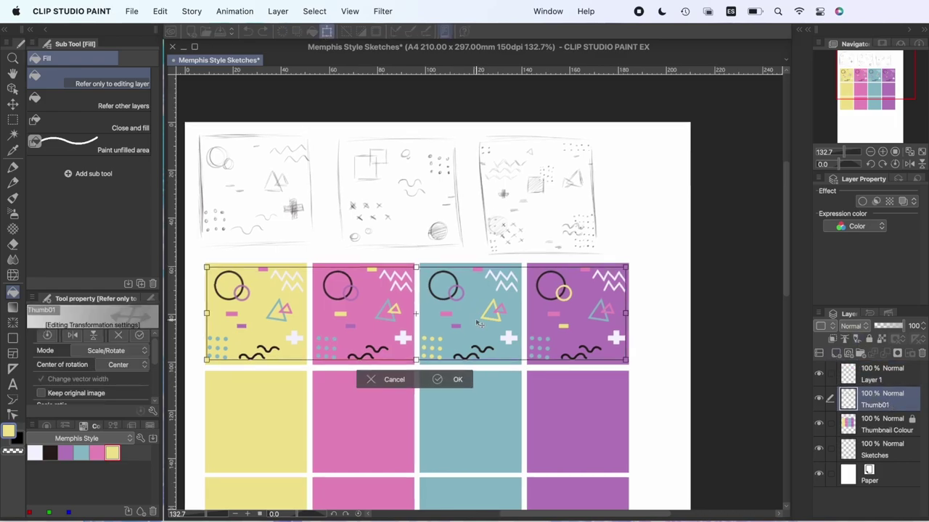
pyautogui.moveTo(446, 209); pyautogui.dragTo(446, 421)
pyautogui.press('Return')
# On the new Layer 1, draw overlapping teal and pink square outlines in the upper-left part of the top yellow square
pyautogui.click(895, 378)
pyautogui.scroll(4, 242, 288)
pyautogui.click(82, 453)
pyautogui.click(13, 337)
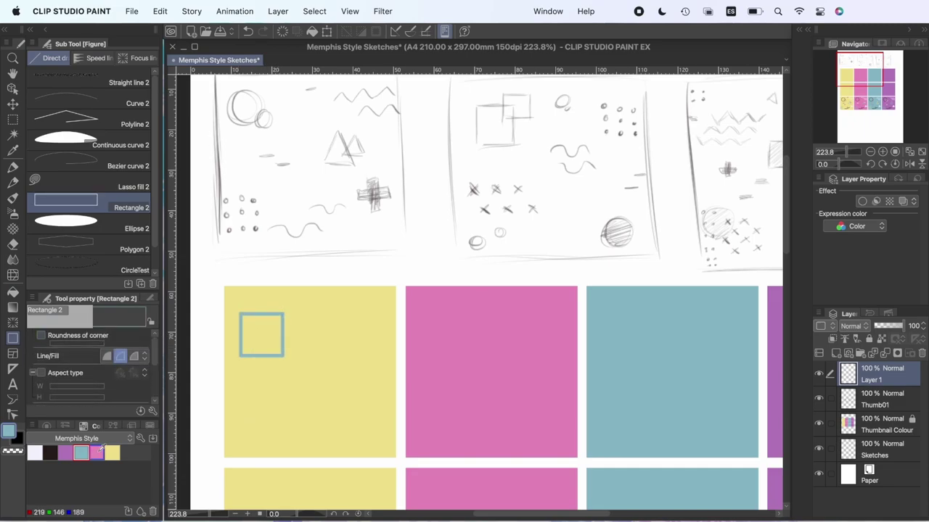
# Draw a filled teal circle in the yellow square's lower-right corner and a purple ring in its lower-left corner with the Ellipse tool
pyautogui.click(65, 221)
pyautogui.click(65, 452)
pyautogui.click(80, 452)
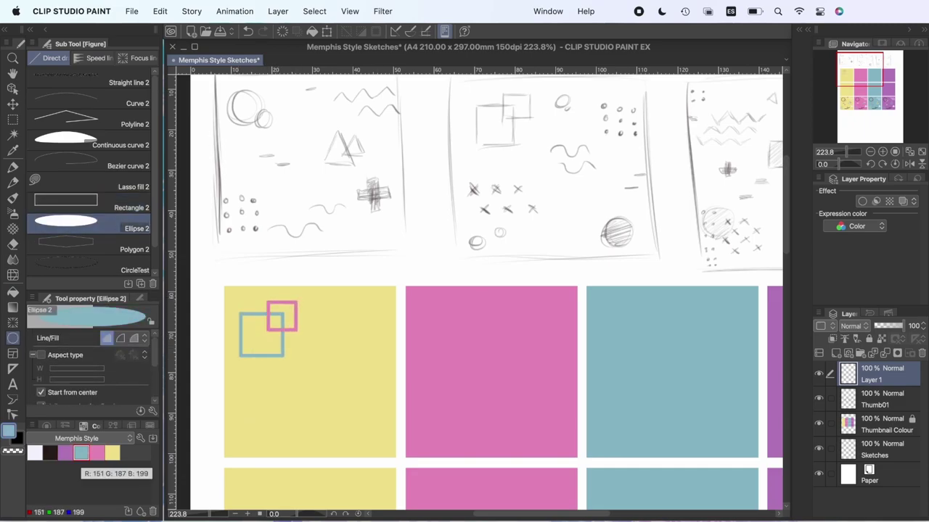
pyautogui.moveTo(363, 433); pyautogui.dragTo(381, 452)
pyautogui.click(120, 338)
pyautogui.click(66, 453)
pyautogui.moveTo(251, 442)
pyautogui.mouseDown()
pyautogui.moveTo(260, 450)
pyautogui.moveTo(270, 426)
pyautogui.mouseUp()
# Draw a small black ring beside the purple ring and two filled black rectangles above the teal circle
pyautogui.click(50, 453)
pyautogui.click(65, 203)
pyautogui.click(106, 356)
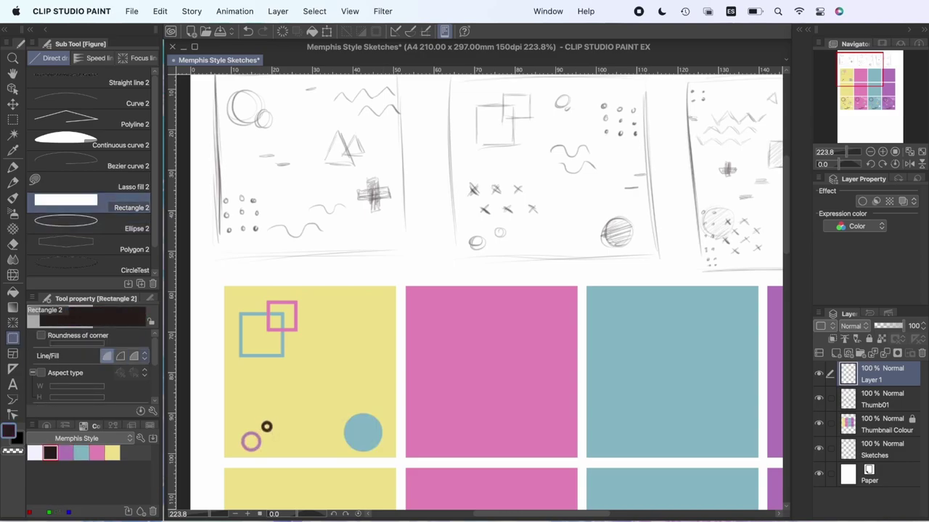
# Draw a three-by-three grid of off-white dots in the yellow square's upper-right corner using the Marker pen at brush size 2
pyautogui.click(35, 453)
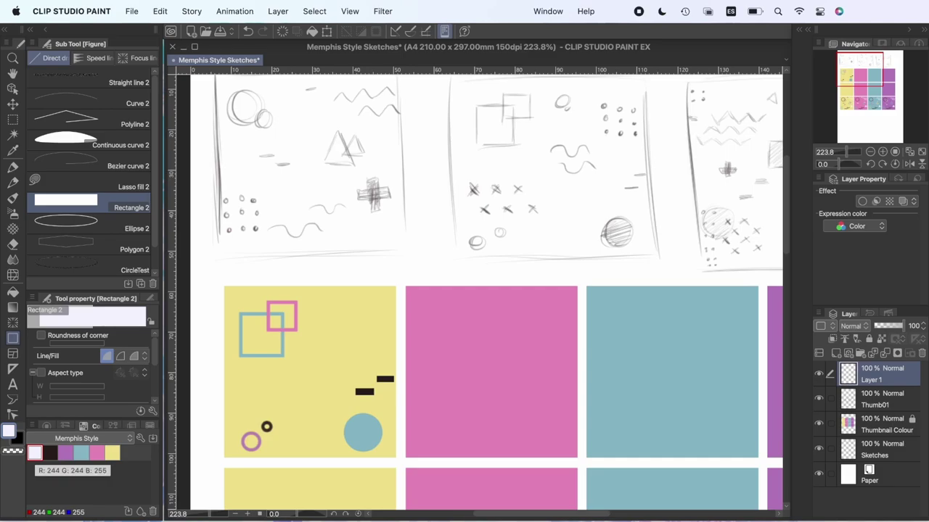
pyautogui.write('p2')
pyautogui.press('Return')
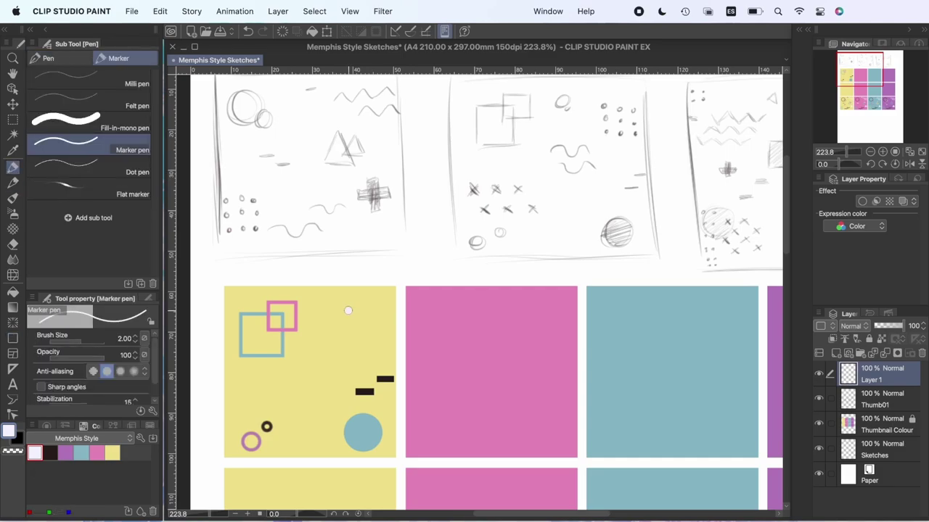
# Select the off-white dot grid, nudge it slightly right and down, and clear the selection
pyautogui.press('m')
pyautogui.moveTo(342, 297); pyautogui.dragTo(396, 349)
pyautogui.hotkey('ctrl', 't')
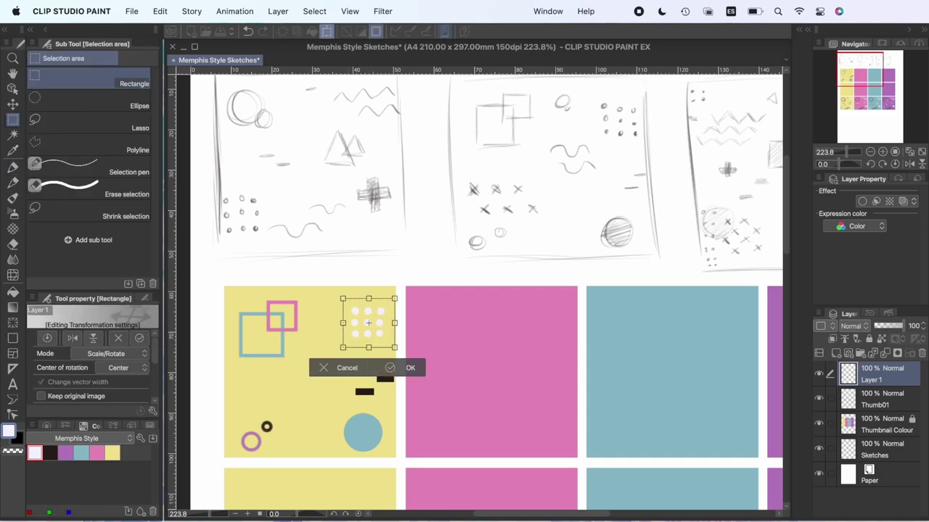
pyautogui.press('Right')
pyautogui.press('Down')
pyautogui.press('Down')
pyautogui.press('Return')
pyautogui.press('super+d')
# Draw a small pink plus sign with the Rectangle tool, rotate it into an X and place it above the purple ring
pyautogui.press('u')
pyautogui.click(96, 452)
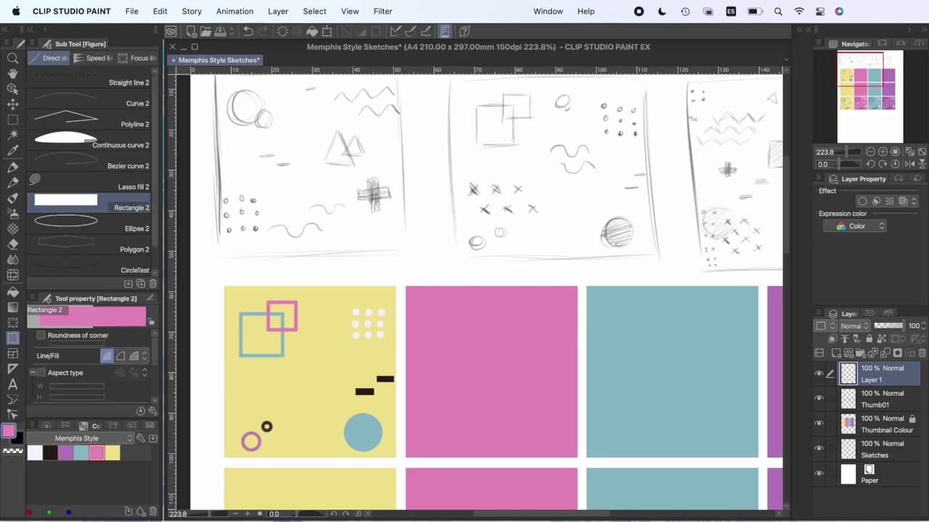
pyautogui.press('m')
pyautogui.moveTo(276, 374); pyautogui.dragTo(317, 408)
pyautogui.hotkey('ctrl', 't')
pyautogui.moveTo(323, 371); pyautogui.dragTo(243, 390)
pyautogui.press('Escape')
pyautogui.hotkey('ctrl', 't')
pyautogui.press('Return')
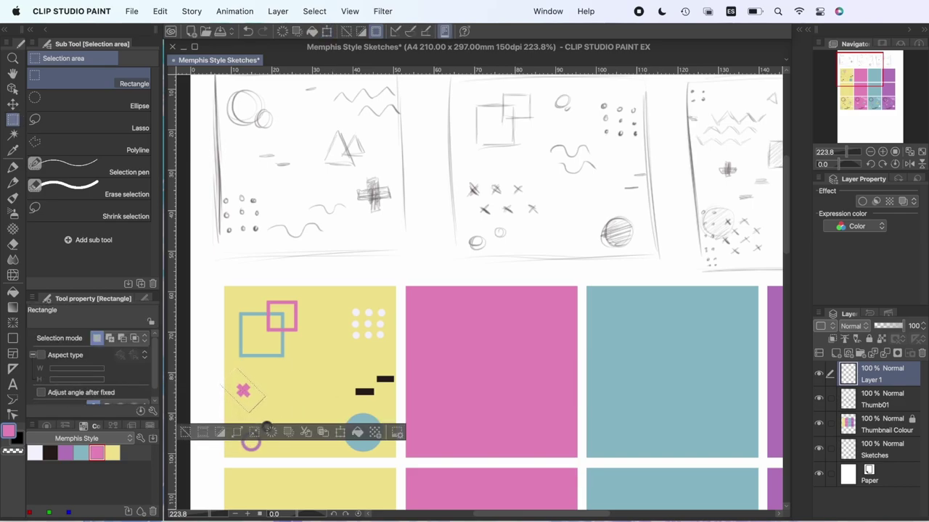
# Paste a copy of the pink X just to the right of the original and merge it down into Layer 1
pyautogui.hotkey('ctrl', 'c')
pyautogui.hotkey('ctrl', 'v')
pyautogui.hotkey('ctrl', 't')
pyautogui.press('Right')
pyautogui.press('Right')
pyautogui.press('Right')
pyautogui.press('Right')
pyautogui.press('Right')
pyautogui.press('Right')
pyautogui.press('Right')
pyautogui.press('Right')
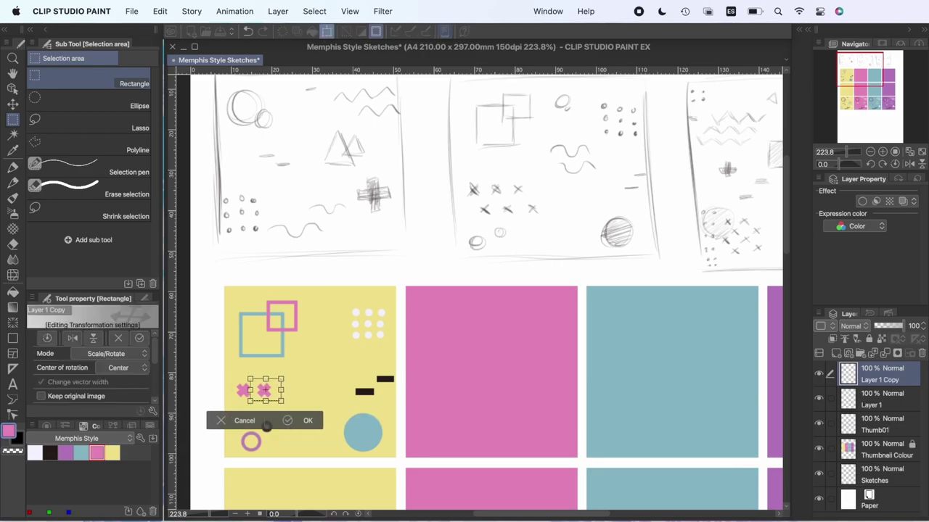
pyautogui.press('Return')
pyautogui.click(880, 354)
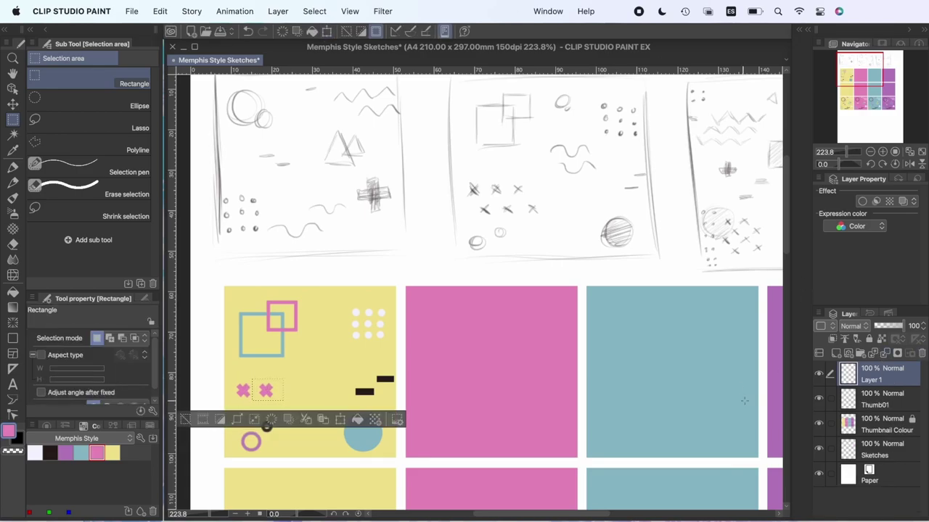
# Duplicate the pink X marks into two staggered rows of three and merge the copies into Layer 1
pyautogui.hotkey('ctrl', 'z')
pyautogui.press('super+t')
pyautogui.moveTo(251, 392); pyautogui.dragTo(327, 420)
pyautogui.press('Return')
pyautogui.click(885, 353)
pyautogui.press('super+c')
pyautogui.press('super+v')
pyautogui.press('super+t')
pyautogui.press('Return')
pyautogui.click(884, 353)
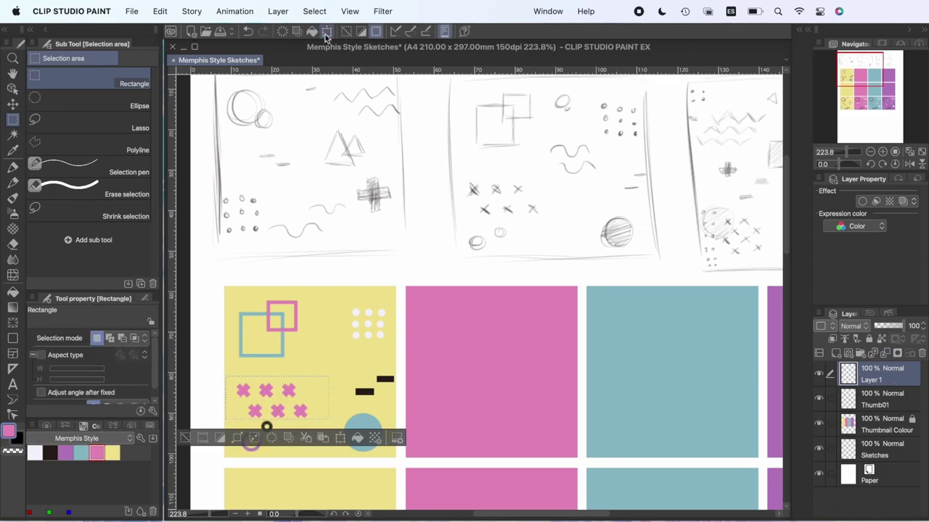
# Move the group of six pink X marks up slightly, away from the rings, and clear the selection
pyautogui.hotkey('ctrl', 't')
pyautogui.press('Up')
pyautogui.press('Up')
pyautogui.press('Up')
pyautogui.press('Up')
pyautogui.press('Up')
pyautogui.press('Up')
pyautogui.press('Up')
pyautogui.press('Up')
pyautogui.press('Up')
pyautogui.press('Up')
pyautogui.press('Up')
pyautogui.press('Up')
pyautogui.press('Return')
pyautogui.press('super+d')
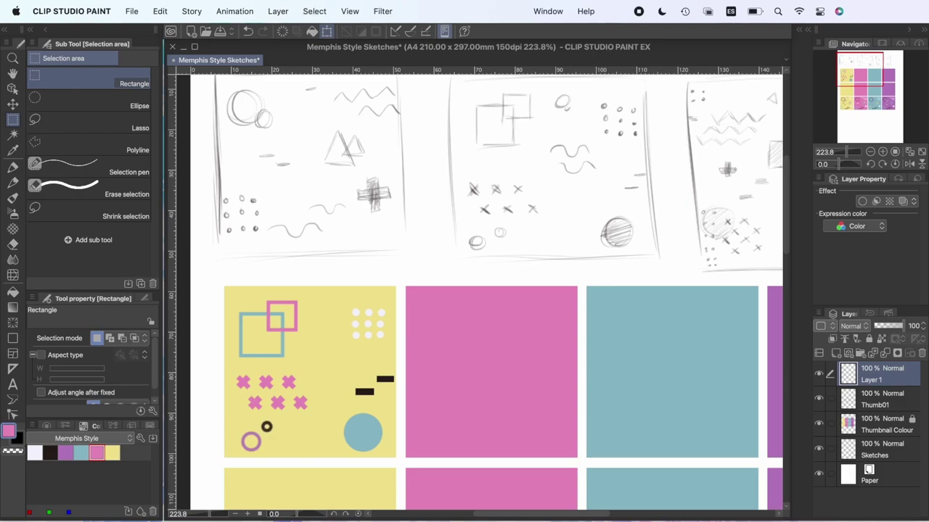
# Draw an off-white ring and a smaller black ring between the overlapping squares and the dot grid with the Ellipse tool
pyautogui.click(34, 453)
pyautogui.click(13, 338)
pyautogui.click(88, 224)
pyautogui.moveTo(319, 316); pyautogui.dragTo(329, 326)
pyautogui.click(50, 453)
pyautogui.moveTo(326, 335); pyautogui.dragTo(330, 339)
# Draw two purple wavy lines below the small black ring in the yellow thumbnail with the Marker pen
pyautogui.click(66, 453)
pyautogui.click(13, 168)
pyautogui.press('Return')
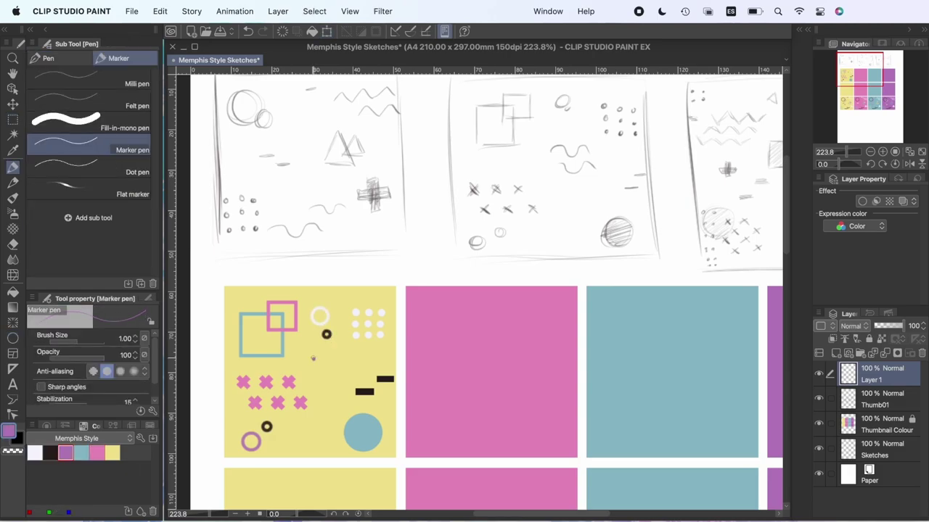
# Move all the shapes on Layer 1 slightly up and to the left within the yellow thumbnail
pyautogui.click(329, 34)
pyautogui.press('Left')
pyautogui.press('Left')
pyautogui.press('Left')
pyautogui.press('Left')
pyautogui.press('Left')
pyautogui.press('Up')
pyautogui.press('Up')
pyautogui.press('Up')
pyautogui.press('Up')
pyautogui.press('Up')
pyautogui.press('Return')
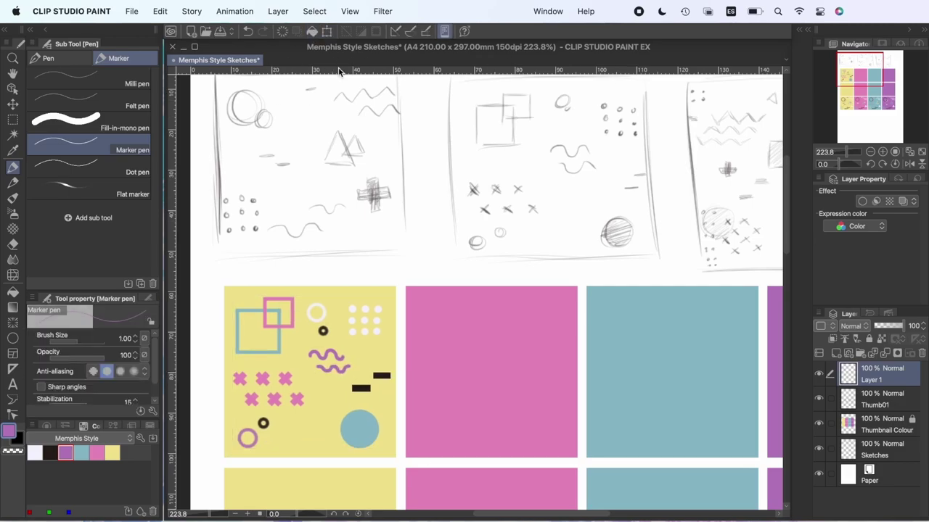
# Duplicate Layer 1's shapes onto the pink thumbnail and fill the copy's small square and X marks with yellow
pyautogui.press('super+v')
pyautogui.click(331, 36)
pyautogui.press('Right')
pyautogui.press('Right')
pyautogui.press('Right')
pyautogui.press('Right')
pyautogui.press('Right')
pyautogui.press('Right')
pyautogui.press('Right')
pyautogui.press('Right')
pyautogui.press('Right')
pyautogui.press('Right')
pyautogui.press('Right')
pyautogui.press('Right')
pyautogui.press('Right')
pyautogui.press('Right')
pyautogui.press('Right')
pyautogui.press('Right')
pyautogui.press('Right')
pyautogui.press('Right')
pyautogui.press('Right')
pyautogui.press('Right')
pyautogui.press('Return')
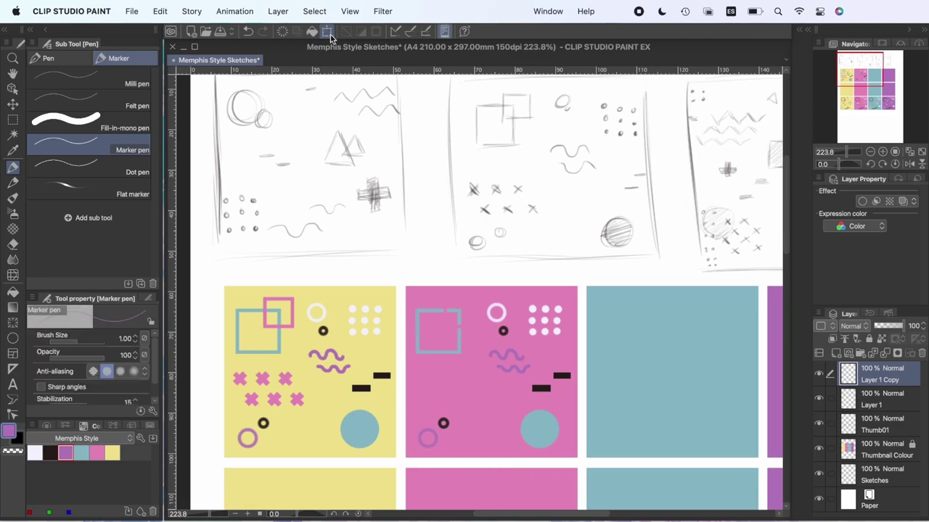
pyautogui.click(111, 452)
pyautogui.click(13, 293)
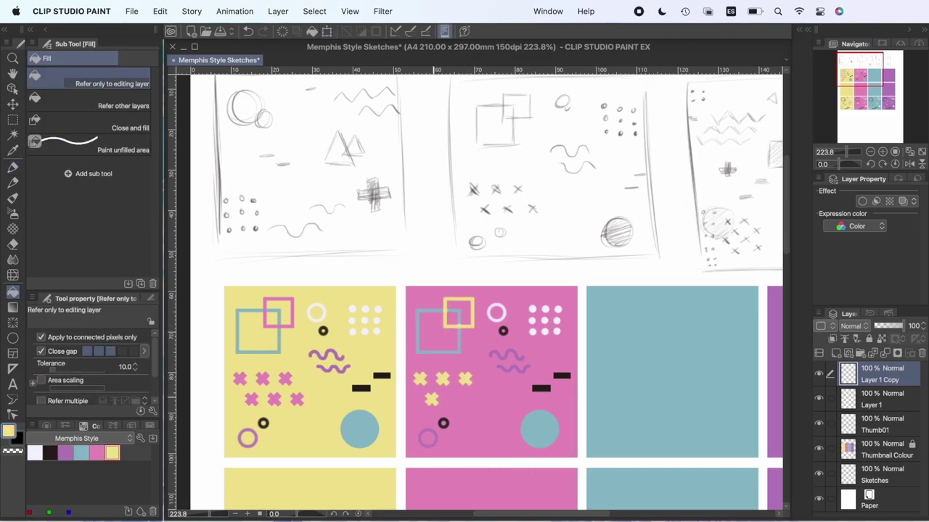
# Duplicate Layer 1's shapes onto the teal thumbnail and fill the copy's large square and solid circle with yellow
pyautogui.click(870, 404)
pyautogui.hotkey('ctrl', 'v')
pyautogui.click(328, 31)
pyautogui.press('Right')
pyautogui.press('Right')
pyautogui.press('Right')
pyautogui.press('Right')
pyautogui.press('Right')
pyautogui.press('Right')
pyautogui.press('Right')
pyautogui.press('Right')
pyautogui.press('Right')
pyautogui.press('Right')
pyautogui.press('Right')
pyautogui.press('Right')
pyautogui.press('Right')
pyautogui.press('Right')
pyautogui.press('Right')
pyautogui.press('Right')
pyautogui.press('Right')
pyautogui.press('Right')
pyautogui.press('Right')
pyautogui.press('Right')
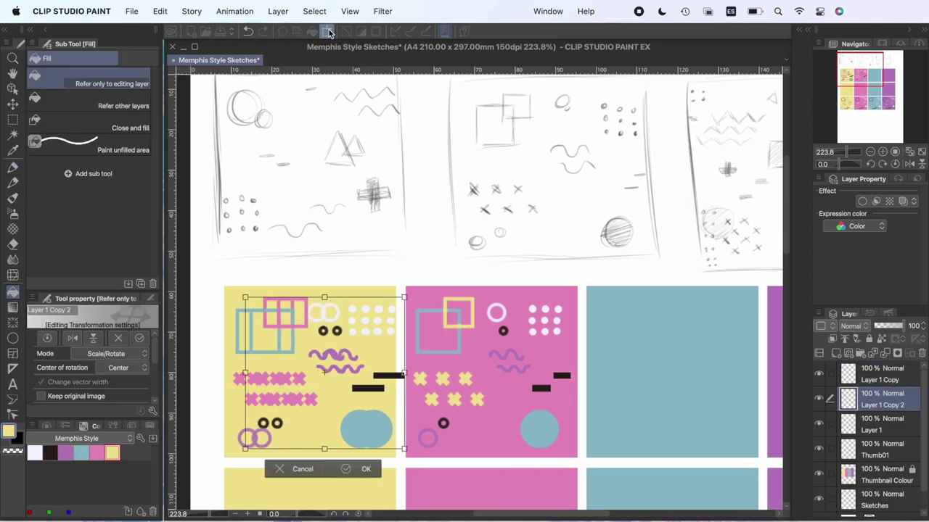
pyautogui.press('Return')
pyautogui.hscroll(10, 464, 326)
pyautogui.scroll(-2, 464, 327)
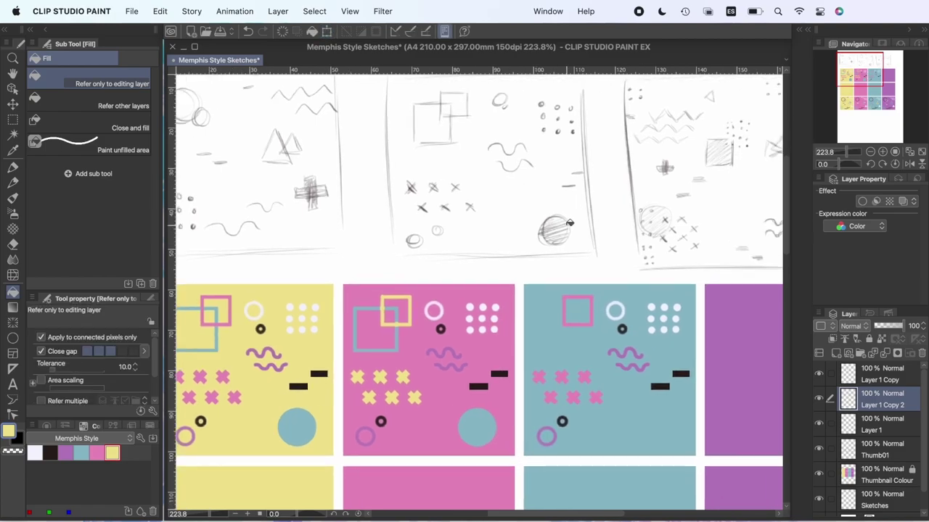
pyautogui.click(460, 380)
# Duplicate Layer 1's shapes onto the purple thumbnail and fill the copy's wavy lines and lower ring with yellow
pyautogui.click(898, 428)
pyautogui.hotkey('ctrl', 'v')
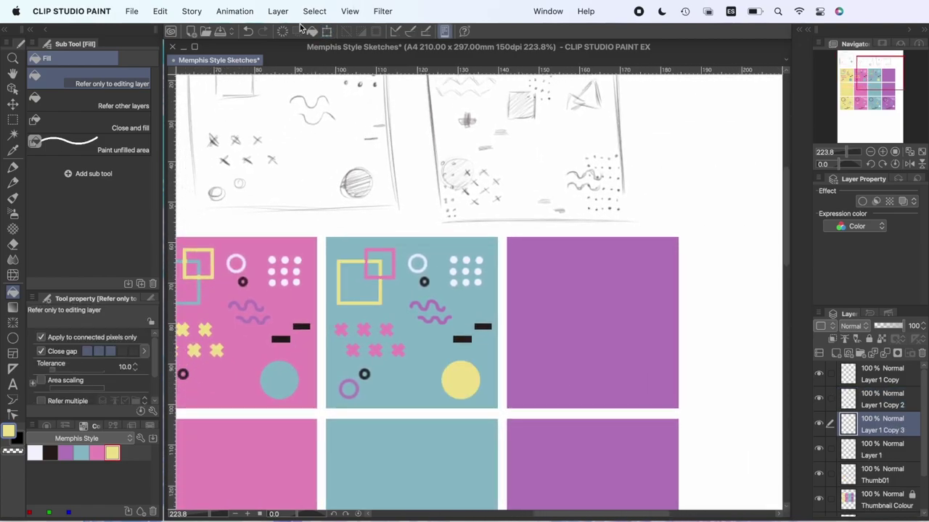
pyautogui.click(327, 31)
pyautogui.press('Right')
pyautogui.press('Right')
pyautogui.press('Right')
pyautogui.press('Right')
pyautogui.press('Right')
pyautogui.press('Right')
pyautogui.press('Right')
pyautogui.press('Right')
pyautogui.press('Right')
pyautogui.press('Right')
pyautogui.press('Right')
pyautogui.press('Right')
pyautogui.press('Right')
pyautogui.press('Right')
pyautogui.press('Right')
pyautogui.press('Right')
pyautogui.press('Right')
pyautogui.press('Right')
pyautogui.press('Right')
pyautogui.press('Right')
pyautogui.press('Right')
pyautogui.press('Right')
pyautogui.press('Right')
pyautogui.press('Right')
pyautogui.press('Right')
pyautogui.press('Right')
pyautogui.press('Right')
pyautogui.press('Right')
pyautogui.press('Right')
pyautogui.press('Right')
pyautogui.press('Right')
pyautogui.press('Right')
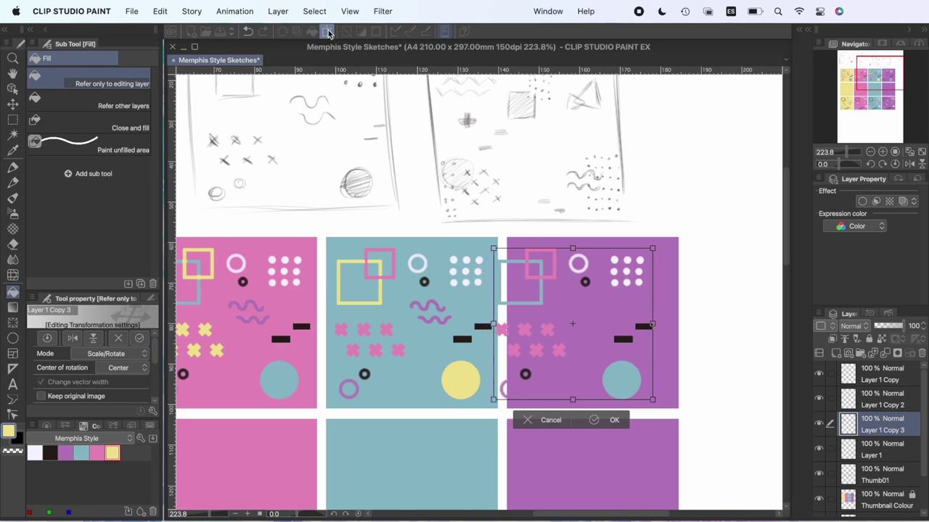
pyautogui.press('Return')
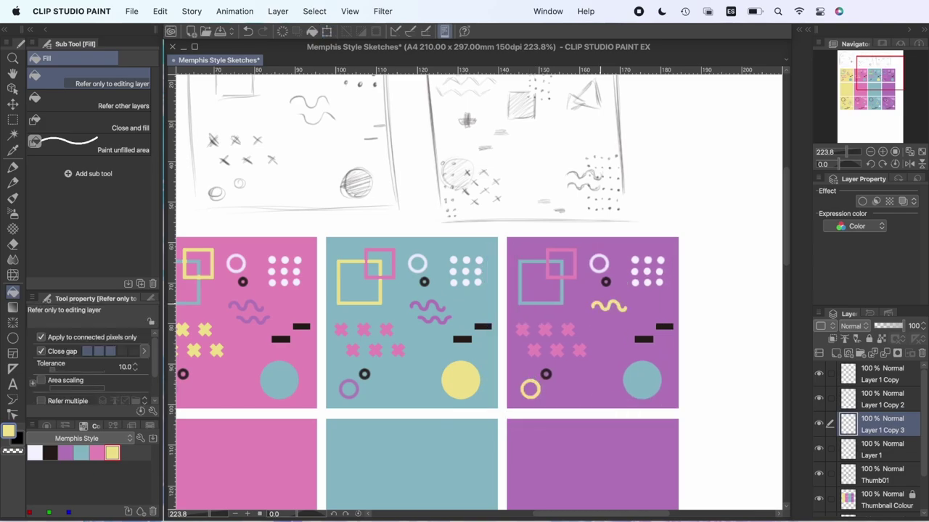
# Merge the three layer copies down into Layer 1 and rename the merged layer Thumb02
pyautogui.click(894, 374)
pyautogui.click(885, 353)
pyautogui.click(885, 354)
pyautogui.click(885, 353)
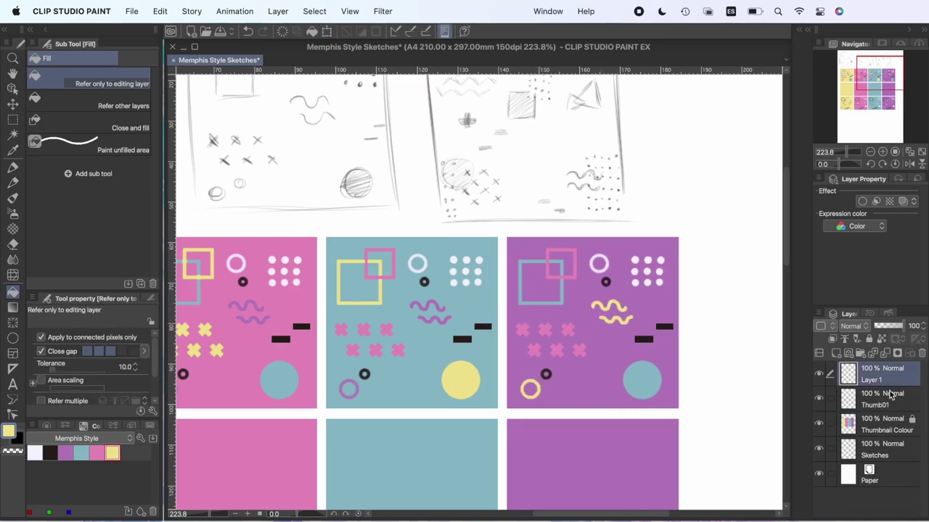
pyautogui.doubleClick(878, 406)
pyautogui.doubleClick(871, 381)
pyautogui.write('Thumb02')
pyautogui.press('Return')
# Move the Thumb02 patterns down from the first row of thumbnails to the middle row
pyautogui.hscroll(-3, 399, 243)
pyautogui.scroll(-3, 465, 327)
pyautogui.scroll(-2, 432, 419)
pyautogui.scroll(-3, 432, 419)
pyautogui.hscroll(-2, 433, 418)
pyautogui.click(327, 31)
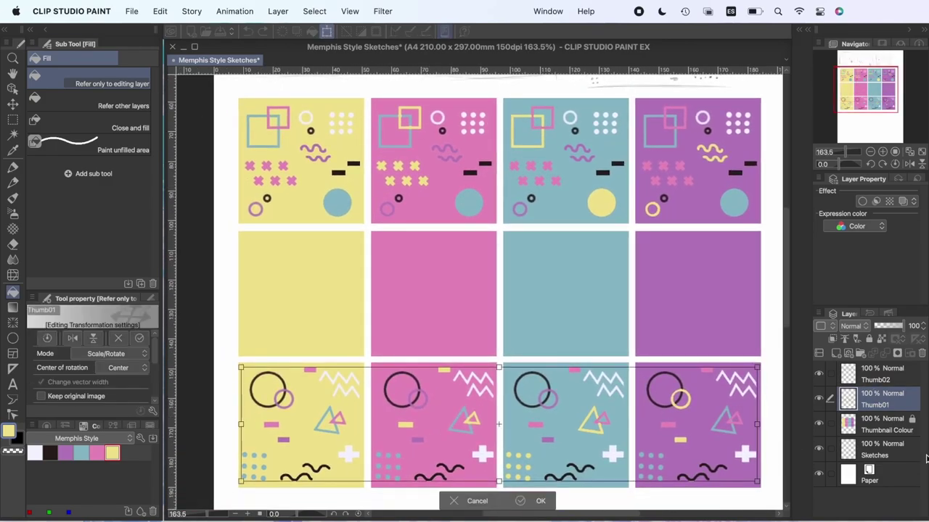
pyautogui.press('Escape')
pyautogui.click(886, 375)
pyautogui.click(327, 31)
pyautogui.moveTo(335, 200); pyautogui.dragTo(335, 338)
pyautogui.press('Return')
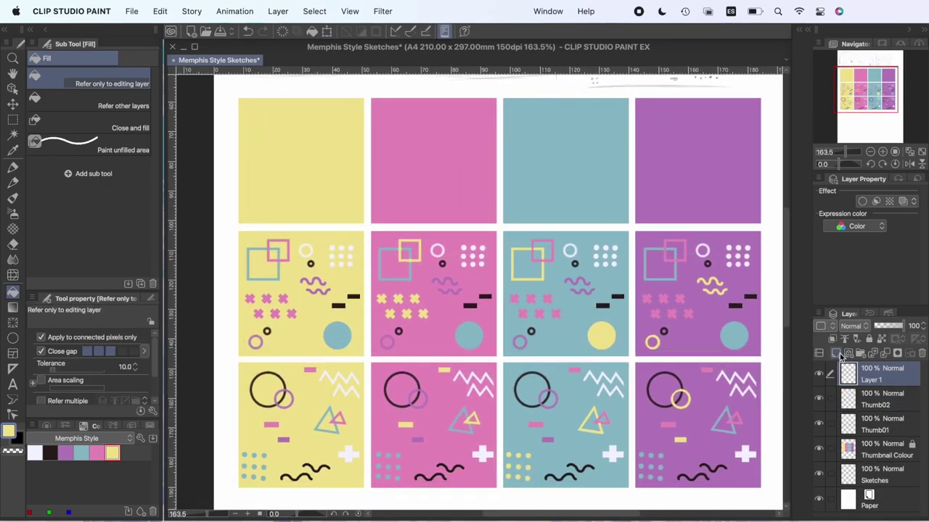
# Add a new raster layer and draw a purple zigzag near the top of the first yellow thumbnail with the Polyline tool
pyautogui.click(837, 354)
pyautogui.scroll(4, 422, 240)
pyautogui.scroll(3, 422, 239)
pyautogui.click(65, 453)
pyautogui.click(12, 337)
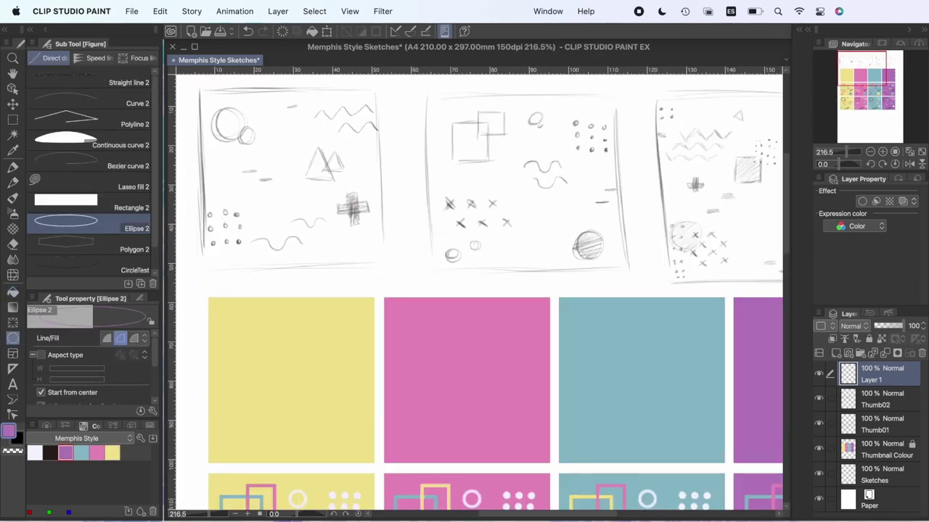
pyautogui.click(123, 123)
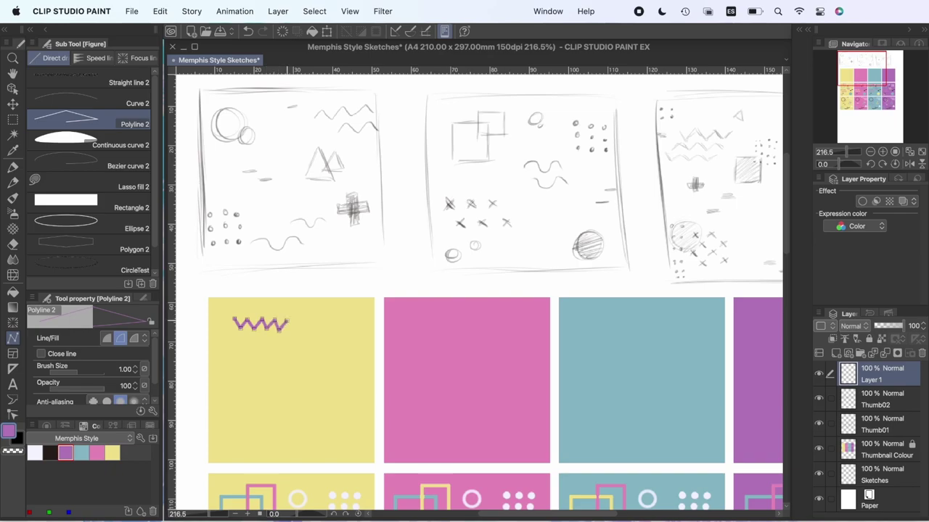
pyautogui.doubleClick(288, 320)
# Copy the purple zigzag and place the duplicate just below and slightly left of the original
pyautogui.press('m')
pyautogui.moveTo(215, 307); pyautogui.dragTo(302, 345)
pyautogui.press('super+c')
pyautogui.press('super+v')
pyautogui.press('super+t')
pyautogui.moveTo(322, 291); pyautogui.dragTo(195, 360)
pyautogui.press('Return')
pyautogui.press('super+t')
pyautogui.moveTo(258, 325); pyautogui.dragTo(255, 334)
pyautogui.press('Return')
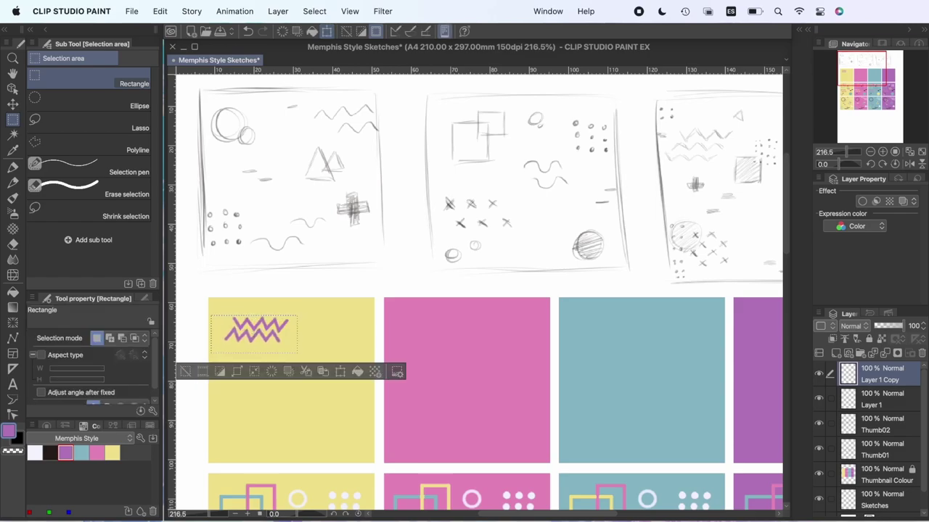
# Paste another zigzag copy as a third row, offset further left, and merge both copies into Layer 1
pyautogui.press('super+v')
pyautogui.press('super+t')
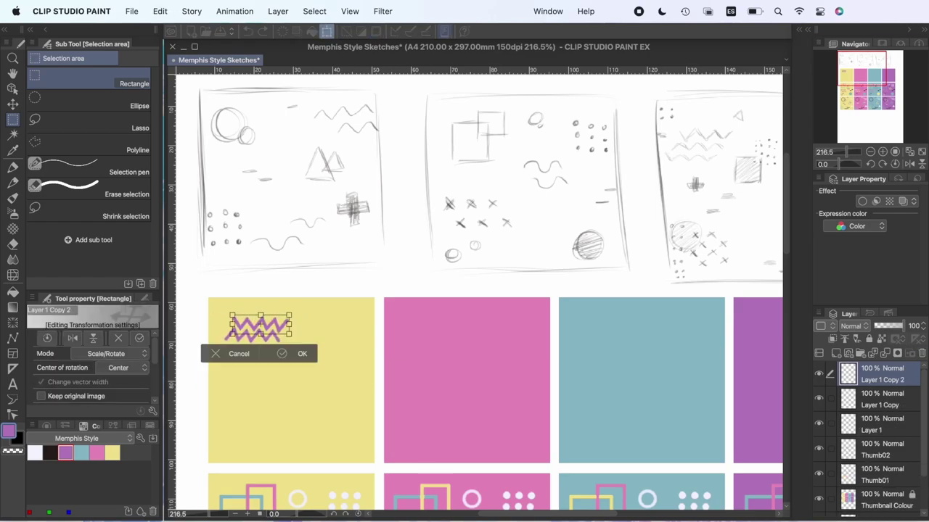
pyautogui.moveTo(260, 344); pyautogui.dragTo(247, 378)
pyautogui.press('Return')
pyautogui.click(887, 354)
pyautogui.click(886, 355)
# Draw a black plus below the zigzags and black Marker pen dots in the yellow thumbnail's upper-left and lower-left corners
pyautogui.click(50, 452)
pyautogui.click(13, 338)
pyautogui.click(88, 204)
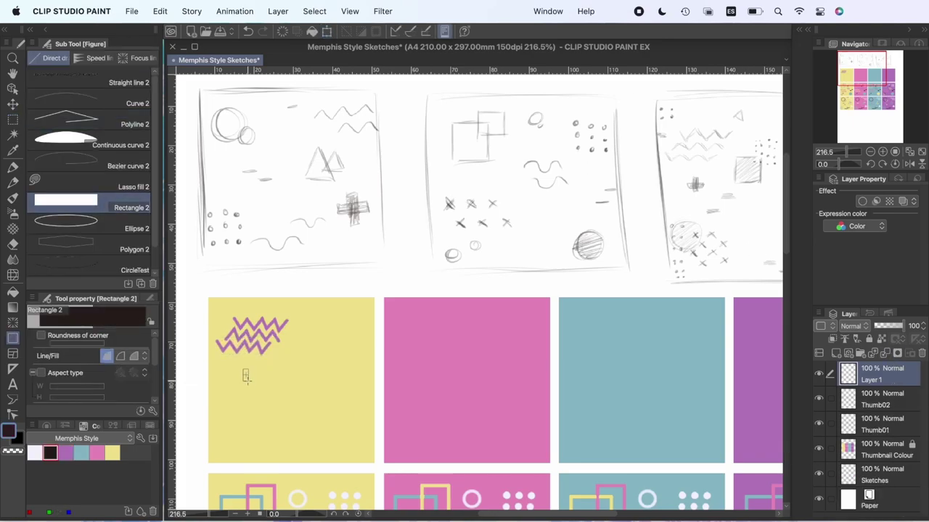
pyautogui.press('p')
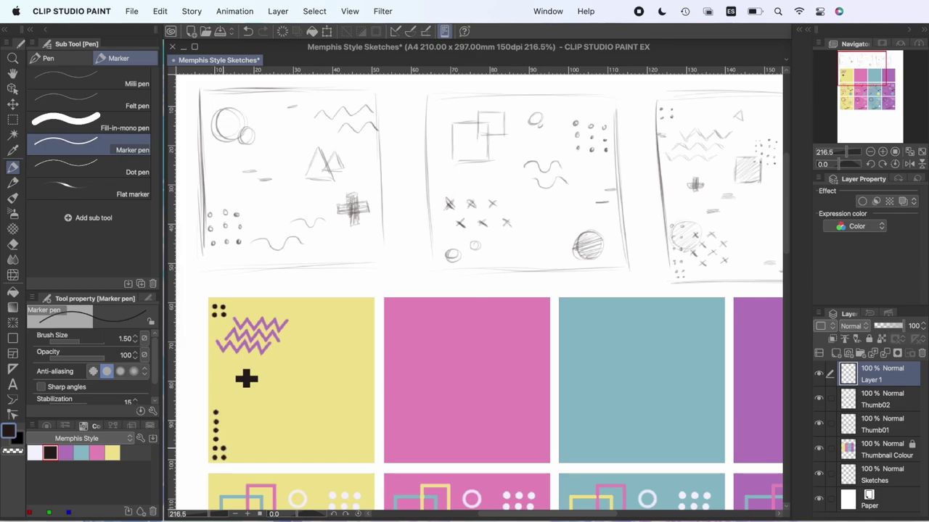
# Draw a filled pink circle in the lower right part of the yellow thumbnail
pyautogui.click(97, 453)
pyautogui.click(13, 338)
pyautogui.click(89, 224)
pyautogui.click(107, 339)
pyautogui.moveTo(316, 402); pyautogui.dragTo(337, 424)
# Cut the pink circle onto its own layer, place it behind the lower-left black dots and merge the layers
pyautogui.press('m')
pyautogui.moveTo(286, 370); pyautogui.dragTo(349, 433)
pyautogui.press('super+x')
pyautogui.press('super+v')
pyautogui.press('super+d')
pyautogui.press('super+t')
pyautogui.moveTo(315, 405); pyautogui.dragTo(235, 436)
pyautogui.press('Return')
pyautogui.moveTo(885, 400); pyautogui.dragTo(886, 355)
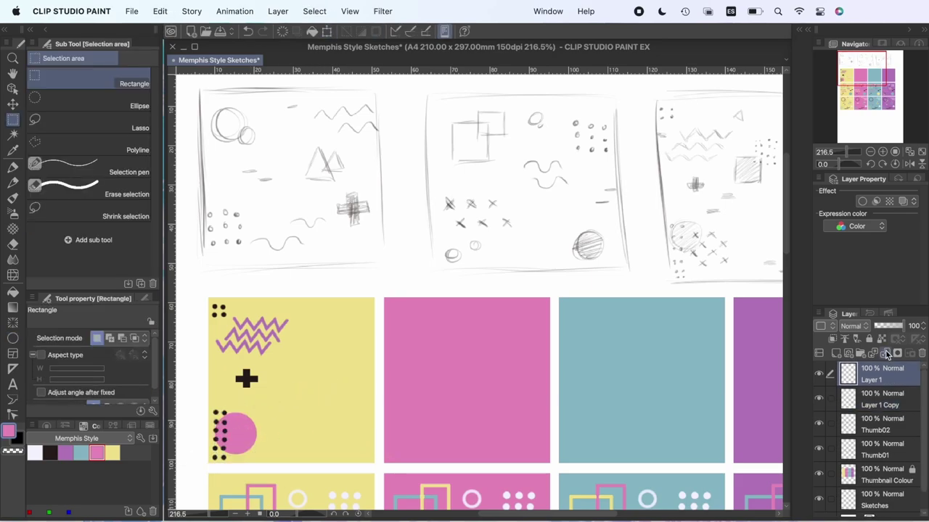
pyautogui.click(885, 355)
# Draw a small white cross with the Rectangle tool in the yellow thumbnail's lower part and transform it into an X
pyautogui.click(35, 453)
pyautogui.click(14, 338)
pyautogui.click(88, 203)
pyautogui.moveTo(290, 401); pyautogui.dragTo(299, 404)
pyautogui.press('super+z')
pyautogui.moveTo(290, 400)
pyautogui.mouseDown()
pyautogui.moveTo(310, 418)
pyautogui.moveTo(328, 400)
pyautogui.moveTo(316, 403)
pyautogui.moveTo(351, 421)
pyautogui.moveTo(343, 393)
pyautogui.moveTo(326, 400)
pyautogui.mouseUp()
pyautogui.press('m')
pyautogui.press('super+t')
pyautogui.press('Return')
# Duplicate the white X to form a horizontal pair, merge the copy and adjust the pair's placement
pyautogui.hotkey('ctrl', 'c')
pyautogui.hotkey('ctrl', 'v')
pyautogui.hotkey('ctrl', 't')
pyautogui.press('Return')
pyautogui.press('super+e')
pyautogui.press('super+t')
pyautogui.press('Return')
pyautogui.press('super+c')
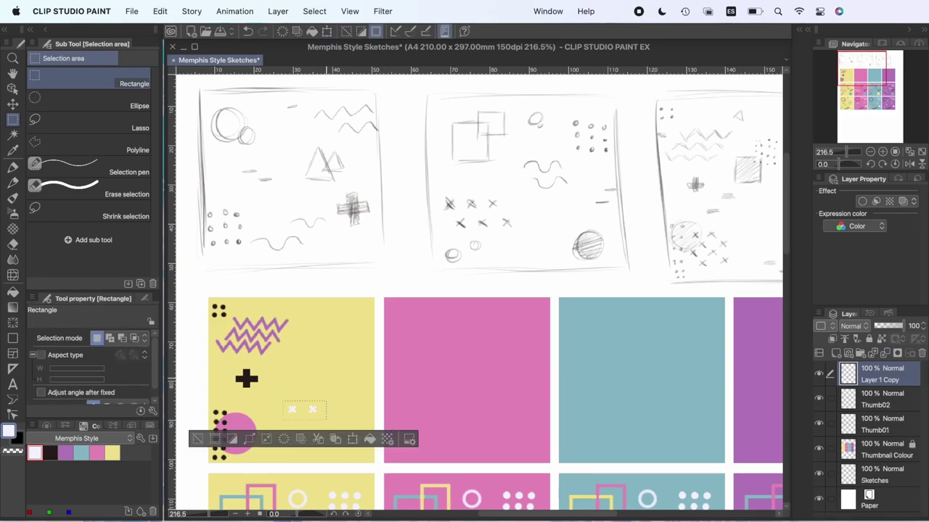
# Paste a copy of the white X pair as a second row, offset slightly right, and merge it down
pyautogui.hotkey('ctrl', 'c')
pyautogui.hotkey('ctrl', 'v')
pyautogui.hotkey('ctrl', 't')
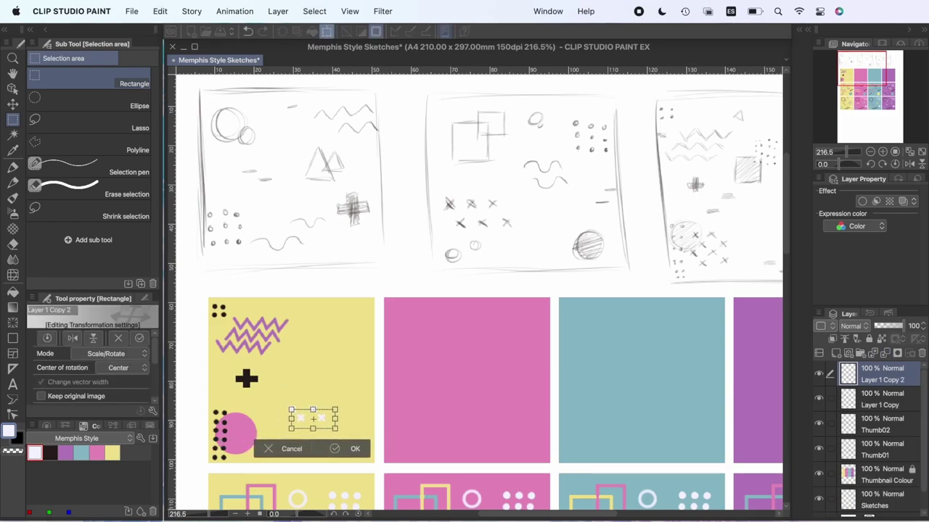
pyautogui.press('Return')
pyautogui.press('super+d')
pyautogui.click(887, 354)
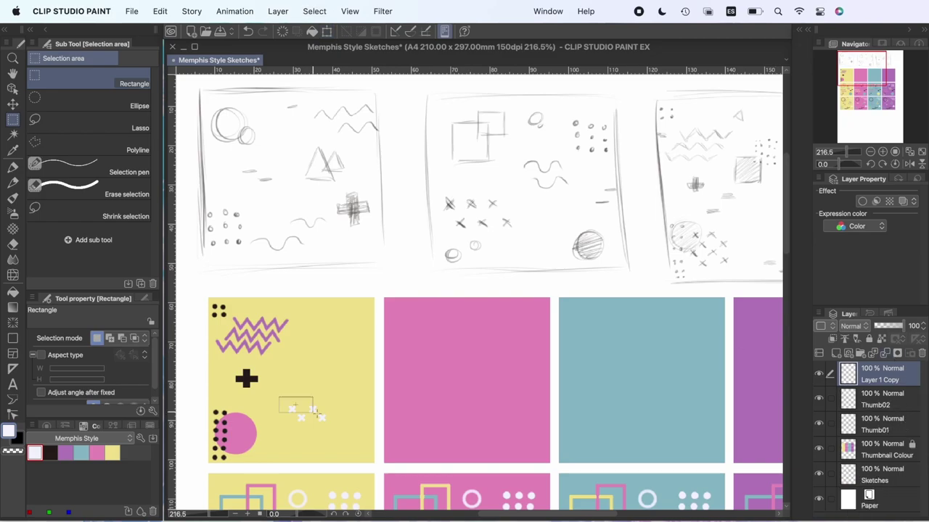
# Copy both rows of white Xs, place the duplicate directly beneath them and merge it down
pyautogui.moveTo(281, 397); pyautogui.dragTo(349, 432)
pyautogui.hotkey('ctrl', 'c')
pyautogui.hotkey('ctrl', 'v')
pyautogui.hotkey('ctrl', 't')
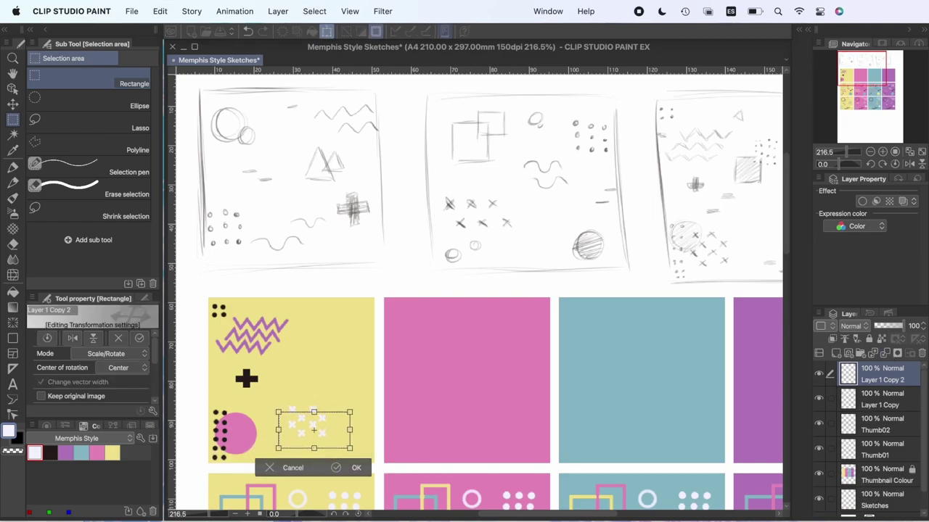
pyautogui.press('Return')
pyautogui.hotkey('ctrl', 'd')
pyautogui.moveTo(278, 399); pyautogui.dragTo(343, 450)
pyautogui.click(885, 354)
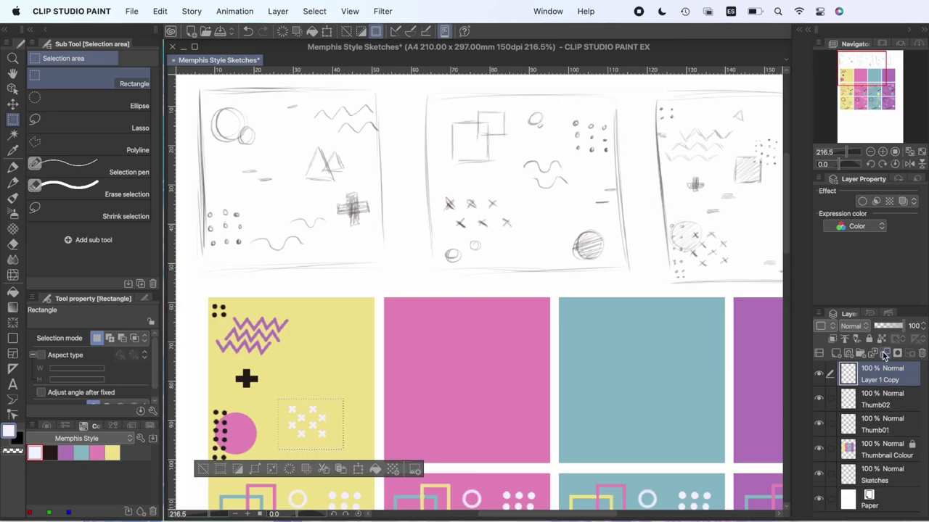
# Move the group of white Xs down and left so it overlaps the pink circle's edge
pyautogui.press('super+t')
pyautogui.moveTo(315, 411)
pyautogui.mouseDown()
pyautogui.moveTo(272, 432)
pyautogui.moveTo(285, 415)
pyautogui.mouseUp()
pyautogui.press('Return')
pyautogui.hotkey('ctrl', 'd')
# Draw small pink and purple bars above the white Xs and a filled teal square right of the black plus
pyautogui.press('u')
pyautogui.click(96, 454)
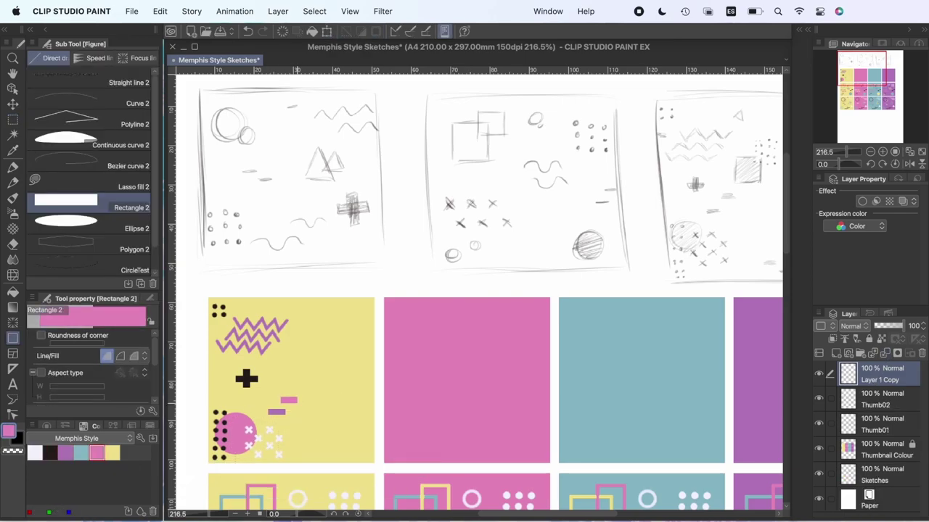
pyautogui.click(81, 452)
pyautogui.moveTo(294, 356); pyautogui.dragTo(325, 389)
pyautogui.click(890, 353)
pyautogui.hotkey('ctrl', 'z')
# Add a new raster layer and cover the teal square with black Marker pen dots at brush size 1.00
pyautogui.click(835, 354)
pyautogui.click(50, 453)
pyautogui.click(13, 168)
pyautogui.click(123, 337)
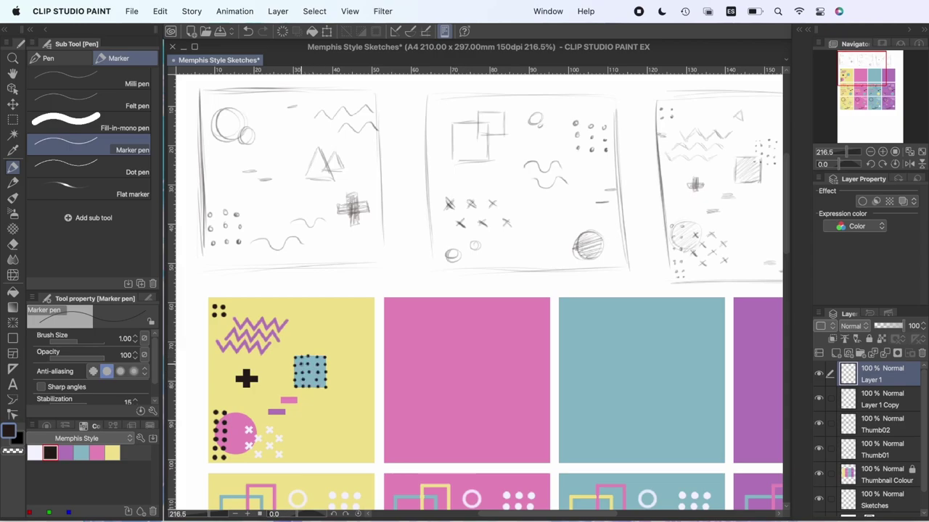
# Offset the small black dots up and right of the teal square and merge their layer down
pyautogui.press('super+t')
pyautogui.moveTo(310, 371); pyautogui.dragTo(323, 358)
pyautogui.press('Return')
pyautogui.click(886, 353)
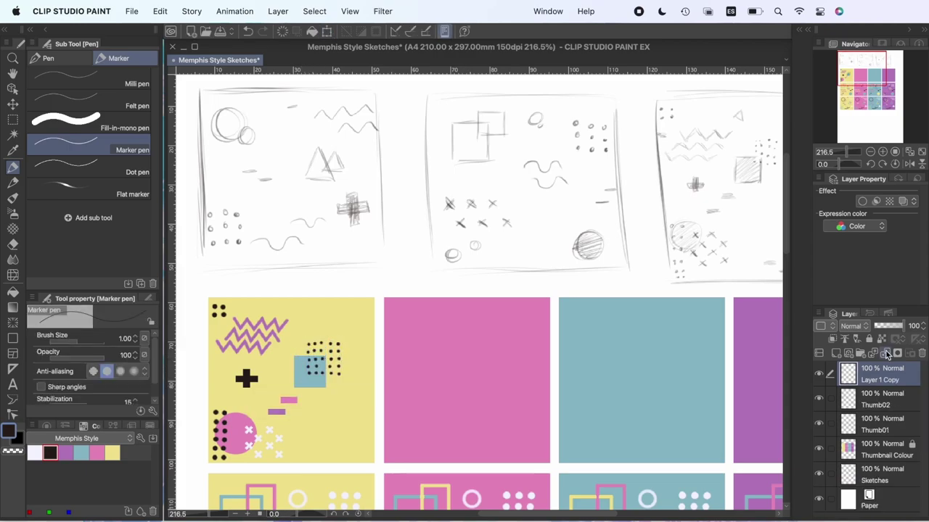
# Draw a white triangle outline beside the zigzags and two rows of black dots at brush size 1.50 in the upper-right corner
pyautogui.press('u')
pyautogui.click(95, 124)
pyautogui.press('x')
pyautogui.press('p')
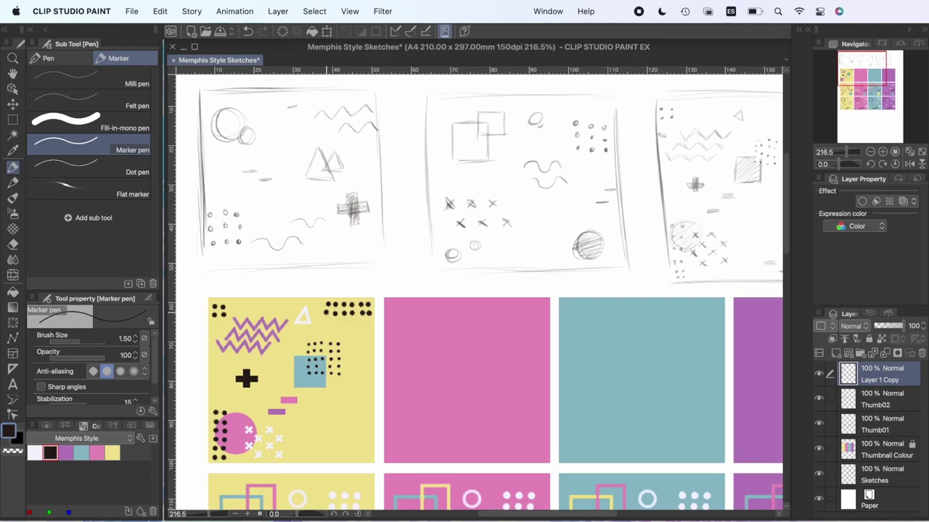
# Draw a purple bar below the upper-right dots and a small pink bar at the yellow thumbnail's right edge
pyautogui.press('m')
pyautogui.press('u')
pyautogui.click(94, 203)
pyautogui.moveTo(340, 321); pyautogui.dragTo(374, 339)
pyautogui.click(97, 453)
# Lasso the teal square with its dots and the two bars below it, and move them slightly left
pyautogui.click(80, 452)
pyautogui.click(95, 124)
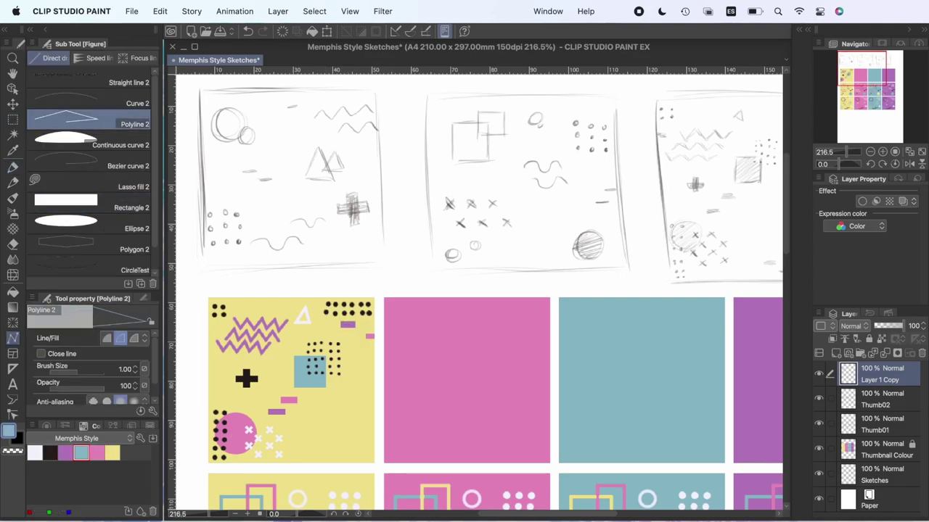
pyautogui.press('m')
pyautogui.moveTo(294, 336); pyautogui.dragTo(254, 346)
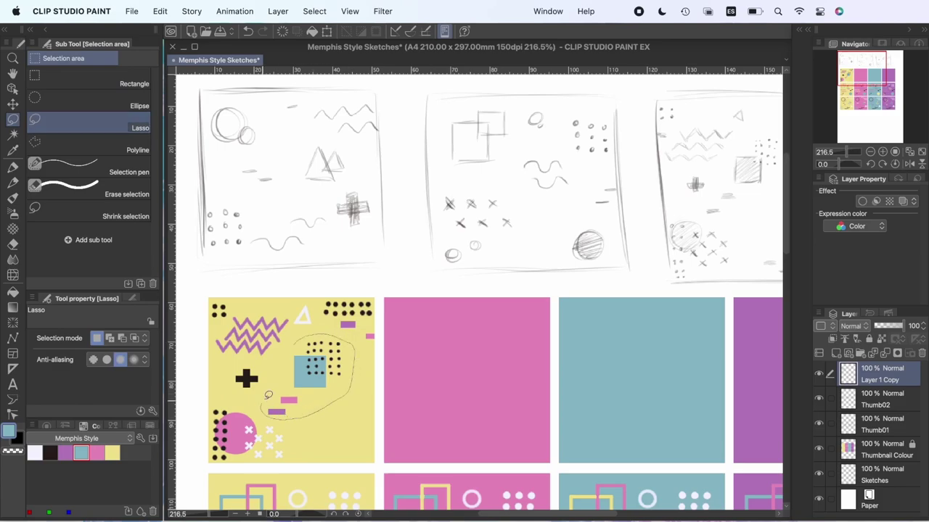
pyautogui.hotkey('ctrl', 't')
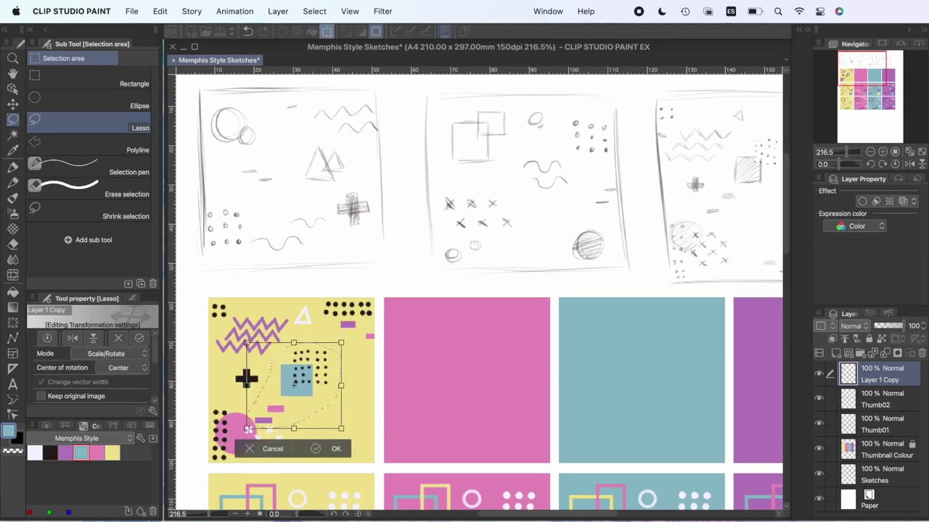
pyautogui.press('Return')
pyautogui.hotkey('ctrl', 'd')
# Draw overlapping teal and pink triangle outlines right of the teal square and a grid of black dots in the lower-right corner
pyautogui.press('u')
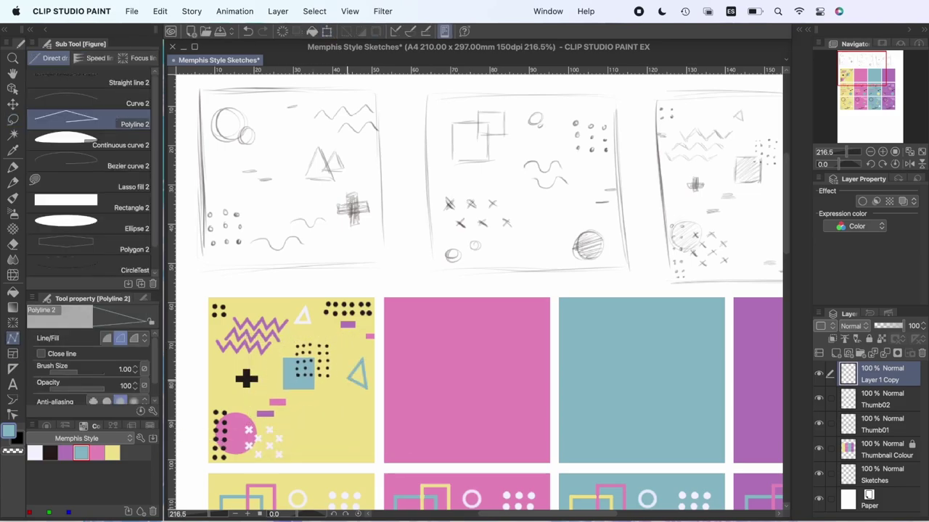
pyautogui.press('p')
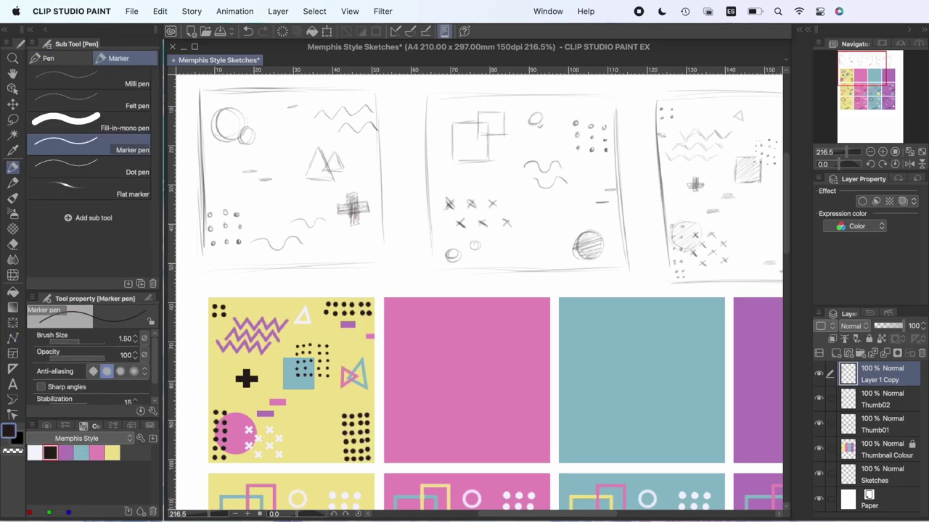
# Draw a small pink bar and a small purple bar left of the lower-right black dots
pyautogui.click(112, 453)
pyautogui.press('u')
pyautogui.click(89, 202)
pyautogui.click(65, 452)
pyautogui.click(97, 453)
pyautogui.moveTo(339, 458); pyautogui.dragTo(326, 449)
# Draw two white wavy lines with the Marker pen, running over the lower-right black dots
pyautogui.click(35, 453)
pyautogui.press('p')
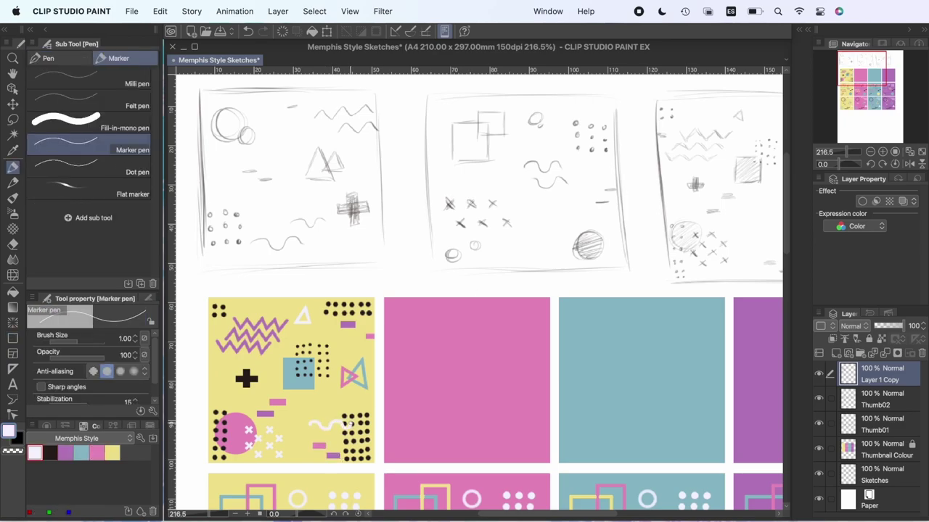
pyautogui.moveTo(335, 413); pyautogui.dragTo(353, 416)
# Copy the finished yellow thumbnail pattern and place the duplicate on the first-row pink thumbnail
pyautogui.press('super+c')
pyautogui.press('super+v')
pyautogui.press('super+t')
pyautogui.moveTo(293, 381); pyautogui.dragTo(466, 382)
pyautogui.press('Return')
# Fill the pink circle, bars and triangle of the pink thumbnail's pattern with yellow
pyautogui.click(113, 453)
pyautogui.press('g')
pyautogui.click(410, 434)
pyautogui.click(494, 445)
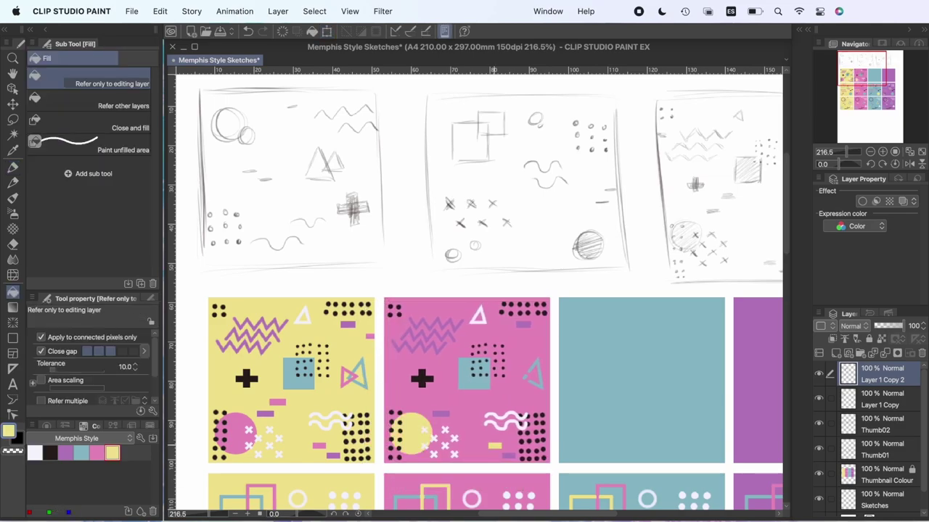
# Duplicate the yellow thumbnail's pattern onto the first-row teal thumbnail and fill its teal square and triangle with yellow
pyautogui.click(876, 400)
pyautogui.press('super+j')
pyautogui.press('super+t')
pyautogui.moveTo(291, 381); pyautogui.dragTo(645, 381)
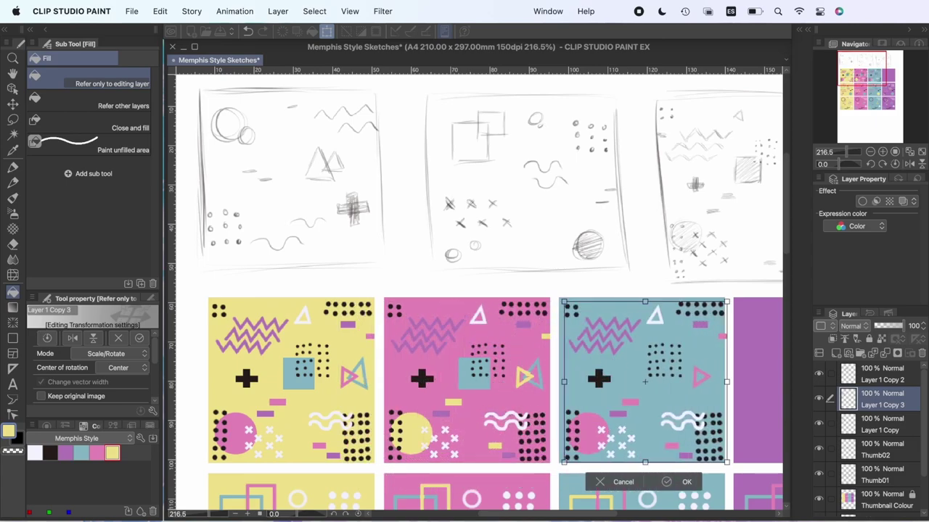
pyautogui.press('Return')
pyautogui.click(645, 377)
# Place another duplicate of the pattern on the first-row purple thumbnail
pyautogui.hscroll(6, 479, 291)
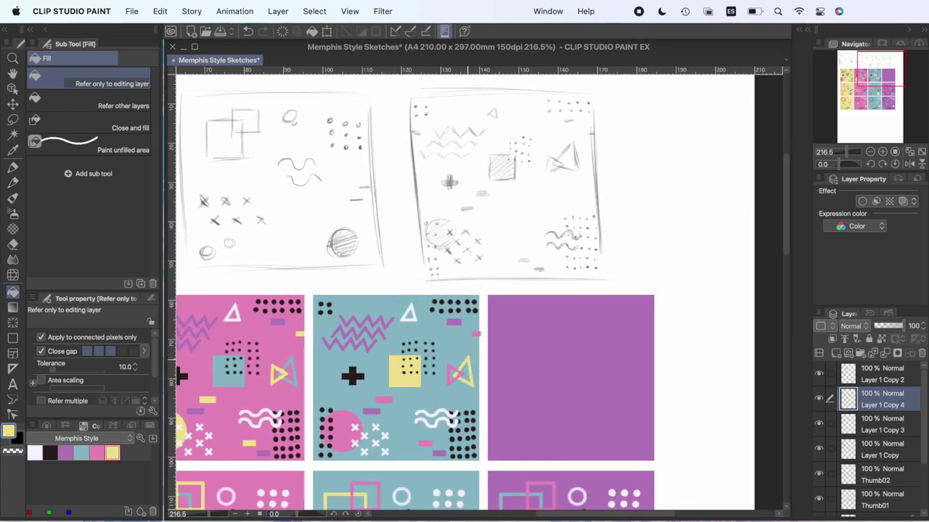
pyautogui.press('super+t')
pyautogui.moveTo(222, 378); pyautogui.dragTo(572, 379)
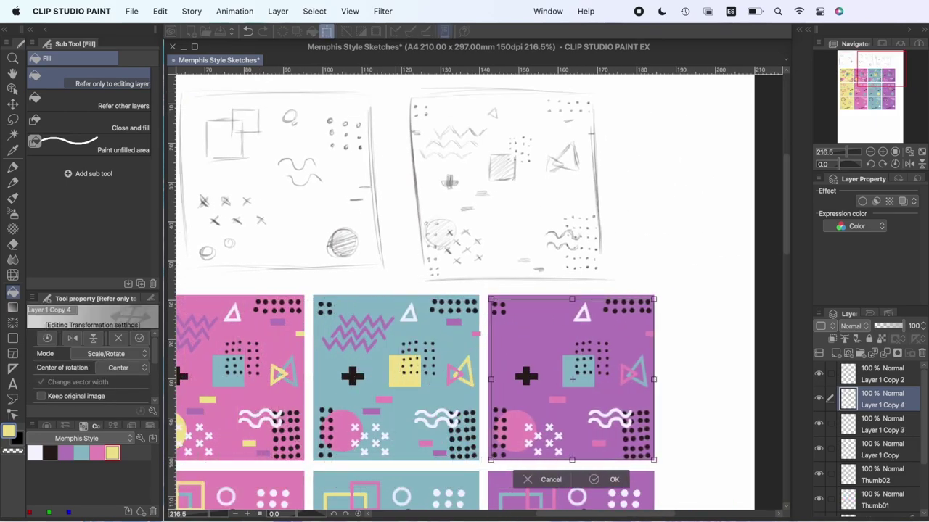
pyautogui.press('Return')
# Lasso the zigzags on the purple thumbnail and convert them to the yellow drawing colour
pyautogui.press('m')
pyautogui.moveTo(553, 295)
pyautogui.mouseDown()
pyautogui.moveTo(521, 362)
pyautogui.moveTo(551, 296)
pyautogui.moveTo(554, 349)
pyautogui.mouseUp()
pyautogui.click(160, 11)
pyautogui.click(198, 236)
pyautogui.click(159, 10)
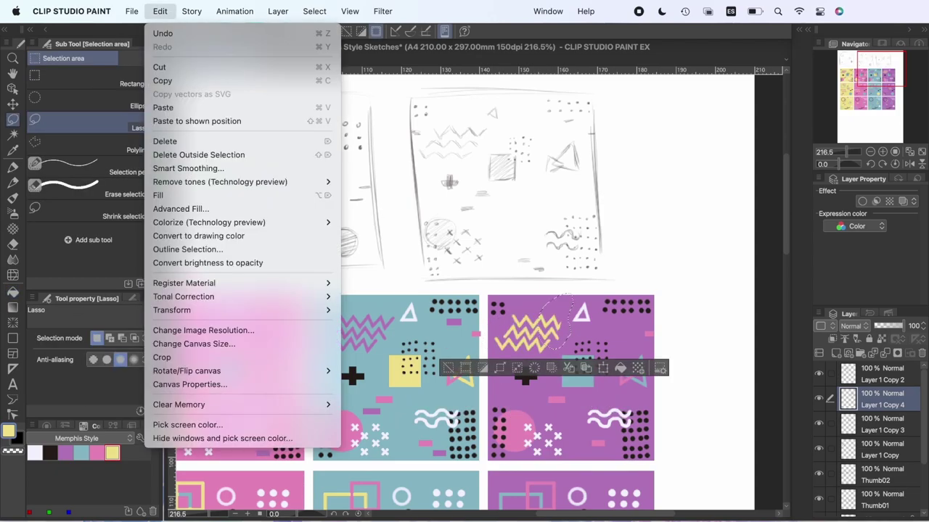
pyautogui.click(198, 236)
pyautogui.press('super+d')
# Fill the purple bars of the purple thumbnail's pattern with yellow
pyautogui.press('g')
pyautogui.click(611, 454)
pyautogui.click(626, 323)
# Merge the four first-row pattern layers into one and rename it Thumb03
pyautogui.click(882, 374)
pyautogui.tripleClick(885, 353)
pyautogui.doubleClick(885, 380)
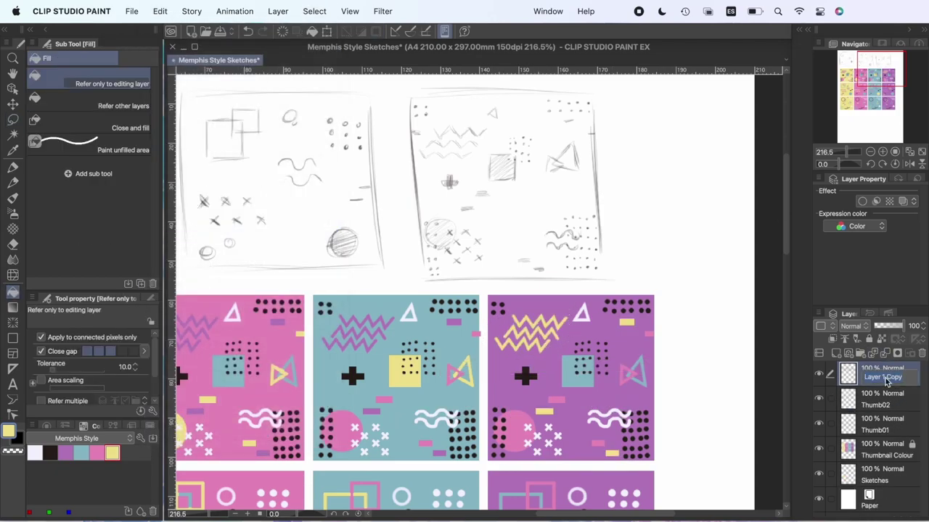
pyautogui.scroll(-5, 454, 402)
pyautogui.scroll(3, 455, 402)
pyautogui.click(13, 338)
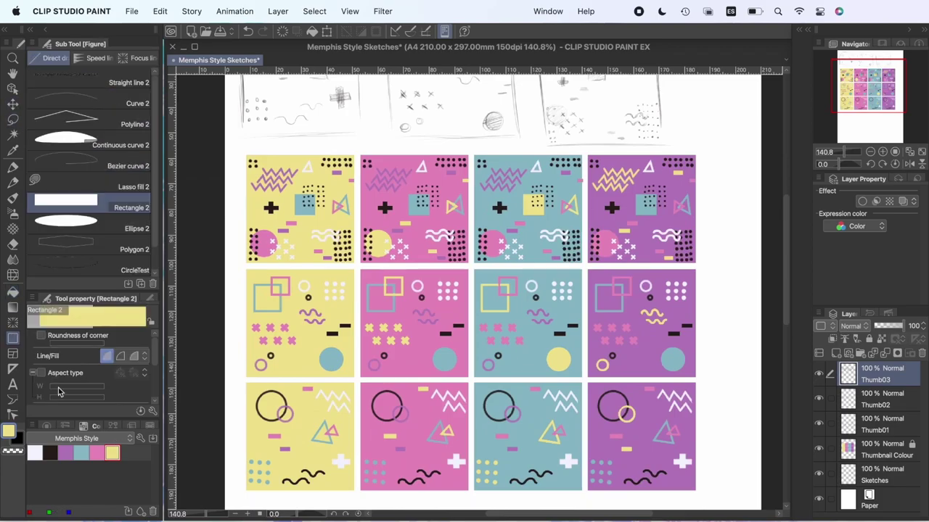
pyautogui.click(13, 74)
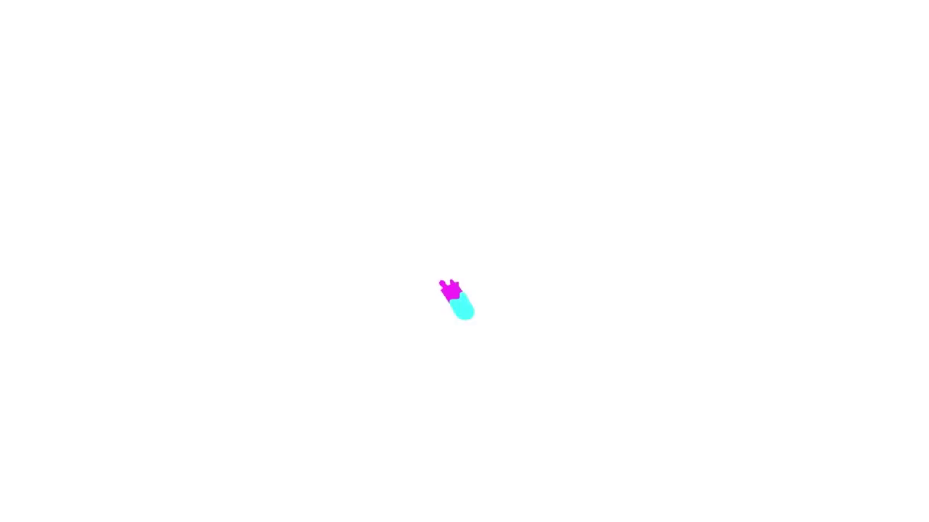